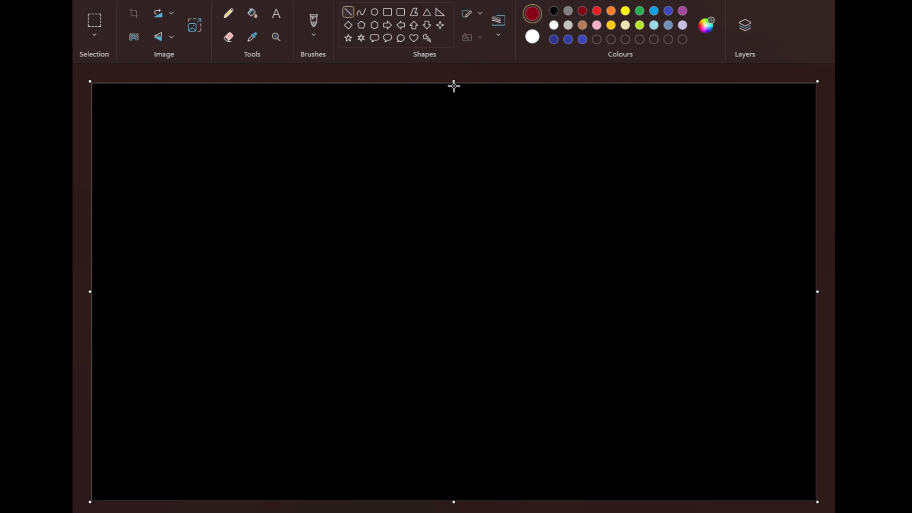
Draw a dark red diagonal line from the canvas's top centre to its left edge and fill the area below with a darker custom shade.
left_click_drag(455, 83, 79, 311)
left_click(252, 14)
left_click(547, 119)
left_click(706, 25)
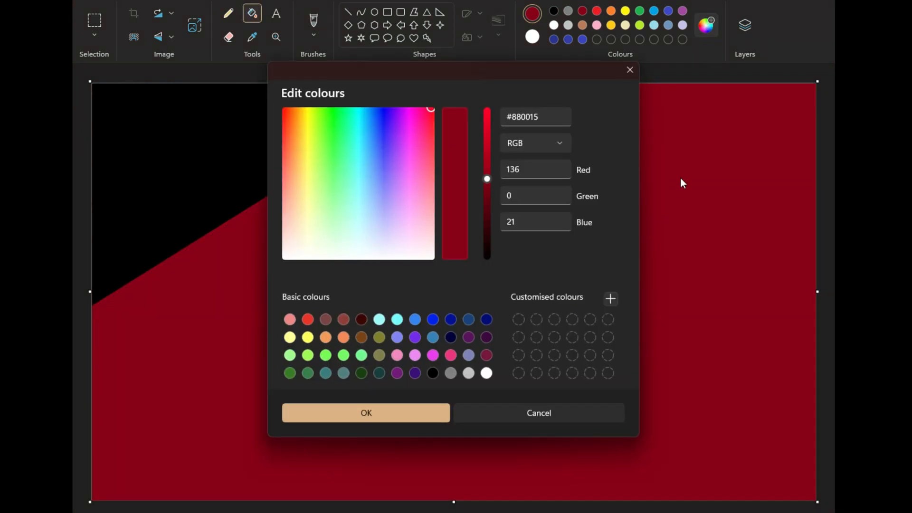
left_click(487, 189)
left_click(353, 411)
left_click(423, 289)
Draw a second diagonal line further down the canvas and fill the area below it with dark red.
left_click(349, 12)
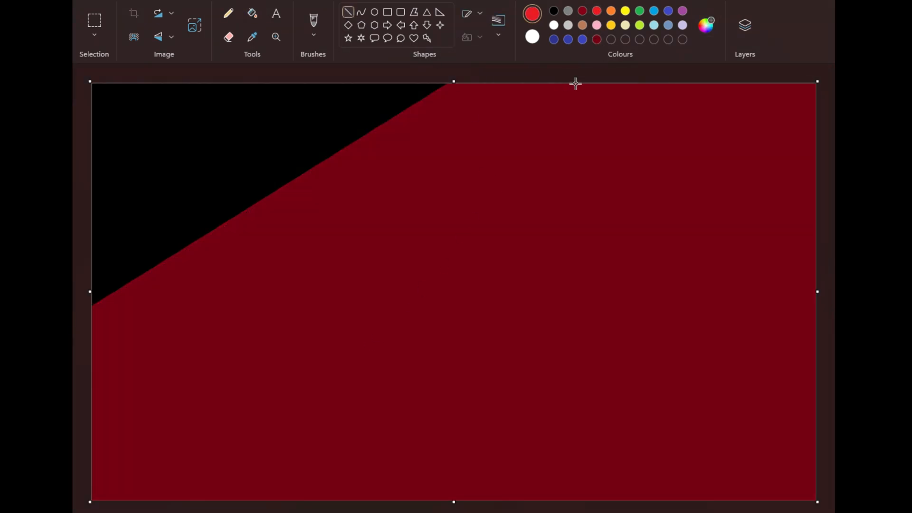
mouse_move(575, 83)
left_mouse_down()
mouse_move(76, 459)
mouse_move(76, 425)
mouse_move(614, 78)
left_mouse_up()
left_click(582, 11)
left_click(252, 13)
left_click(529, 226)
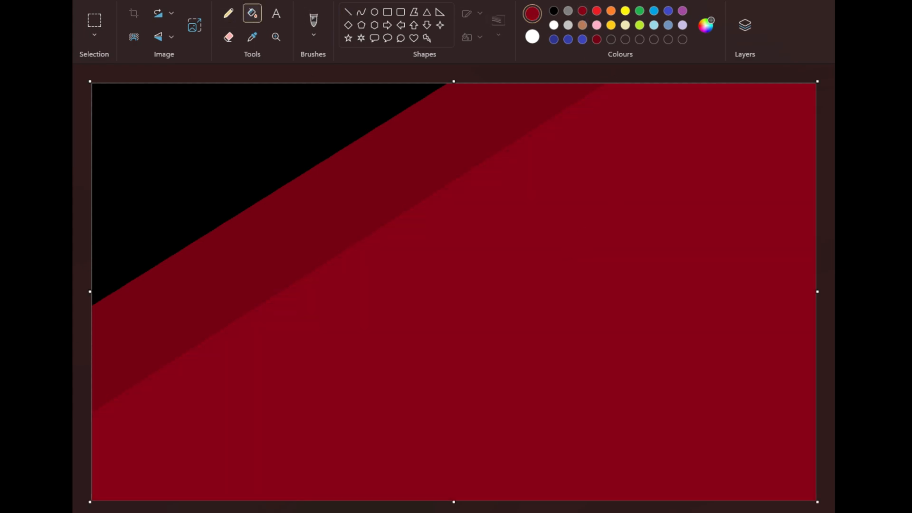
Draw a red diagonal line from the top edge to the bottom edge and fill the area below it with red.
left_click(352, 12)
mouse_move(715, 83)
left_mouse_down()
mouse_move(166, 501)
mouse_move(734, 79)
left_mouse_up()
left_click(253, 14)
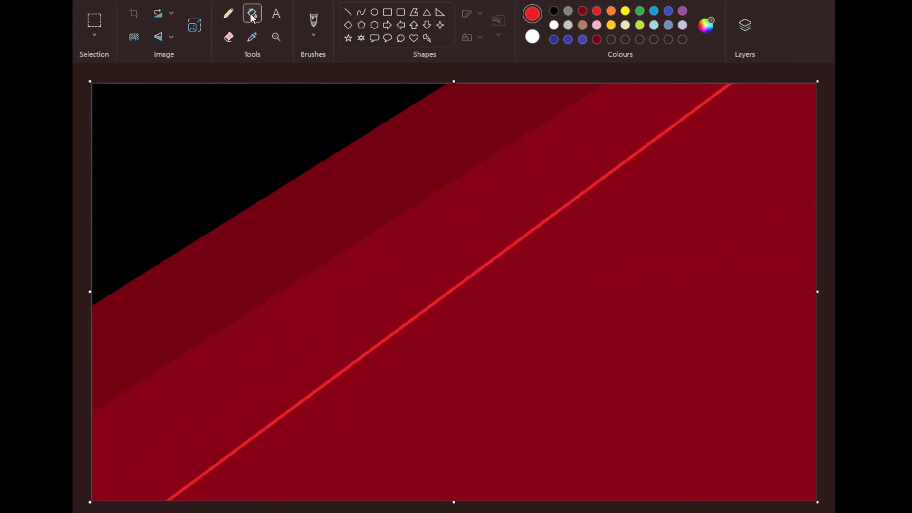
left_click(642, 190)
Draw an orange diagonal line from the right edge to the bottom edge and fill the area below it with orange.
left_click(611, 10)
left_click(349, 12)
left_click_drag(815, 126, 365, 501)
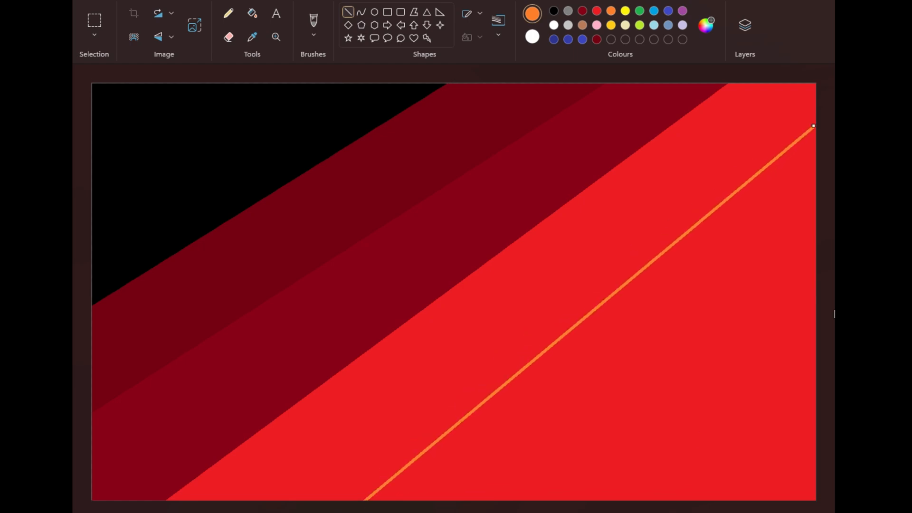
left_click_drag(815, 129, 814, 173)
left_click(252, 13)
left_click(546, 332)
Draw a yellow diagonal line across the canvas's bottom-right corner and fill that corner with yellow.
left_click(626, 10)
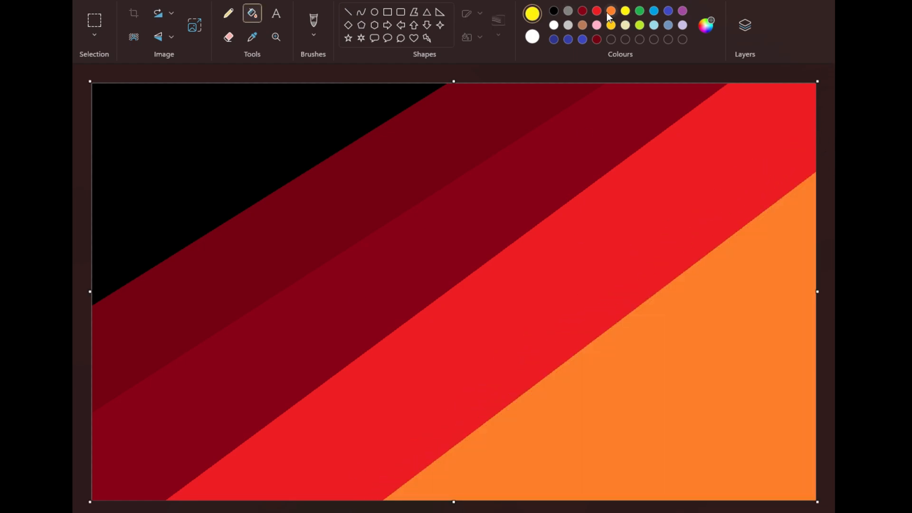
left_click_drag(815, 340, 624, 500)
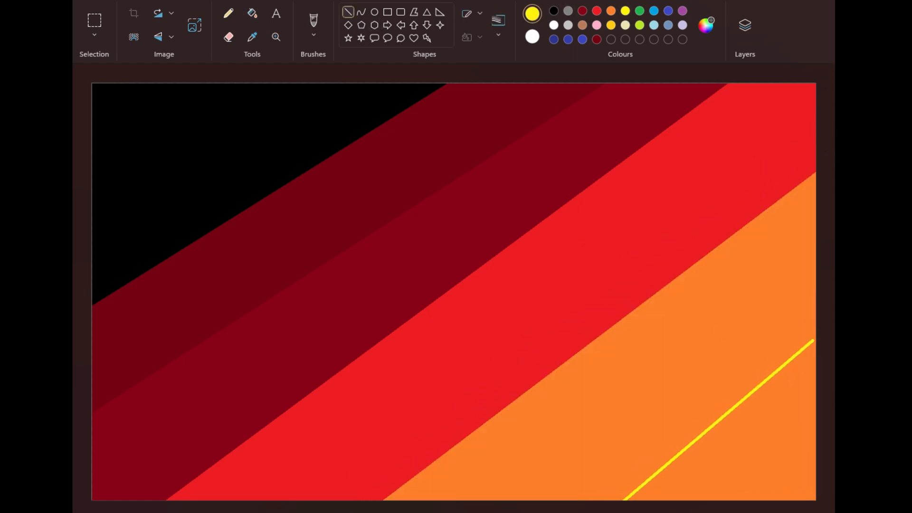
left_click(253, 13)
left_click(714, 422)
Resize the image to 1 pixel horizontally and 700 pixels vertically with the aspect ratio unlocked.
left_click(195, 25)
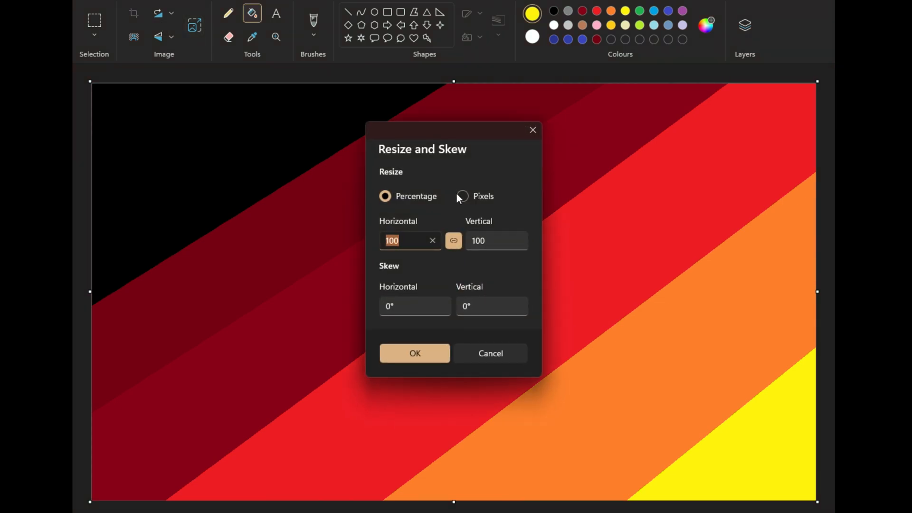
left_click(431, 241)
key("BackSpace")
key("BackSpace")
key("BackSpace")
key("BackSpace")
type("1")
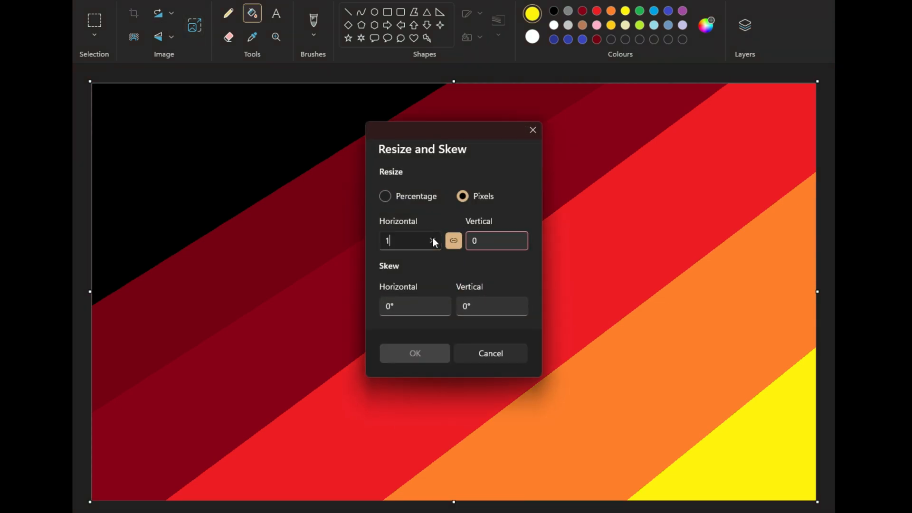
left_click(480, 240)
key("BackSpace")
type("700")
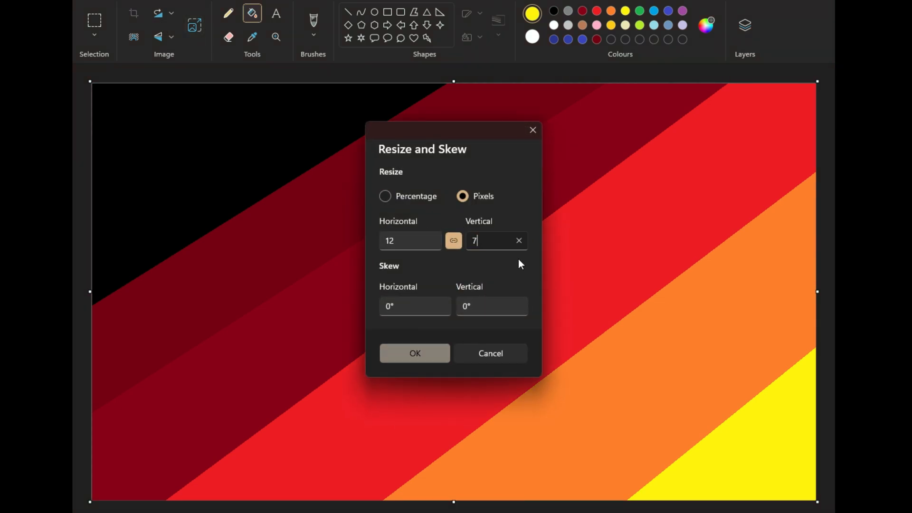
left_click(456, 241)
left_click(429, 243)
type("1")
key("Return")
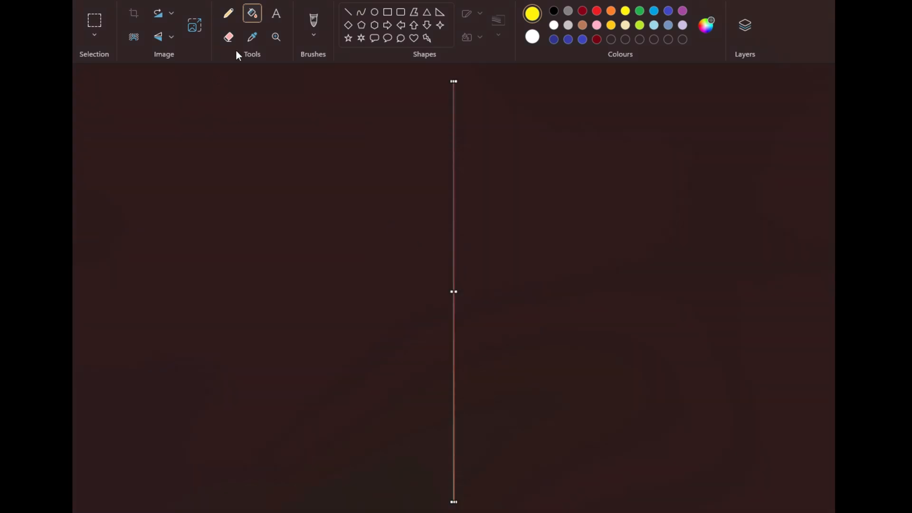
Stretch the one-pixel-wide image back to 1215 pixels horizontally, keeping 700 pixels vertically.
left_click(195, 25)
left_click(462, 197)
left_click(433, 244)
key("BackSpace")
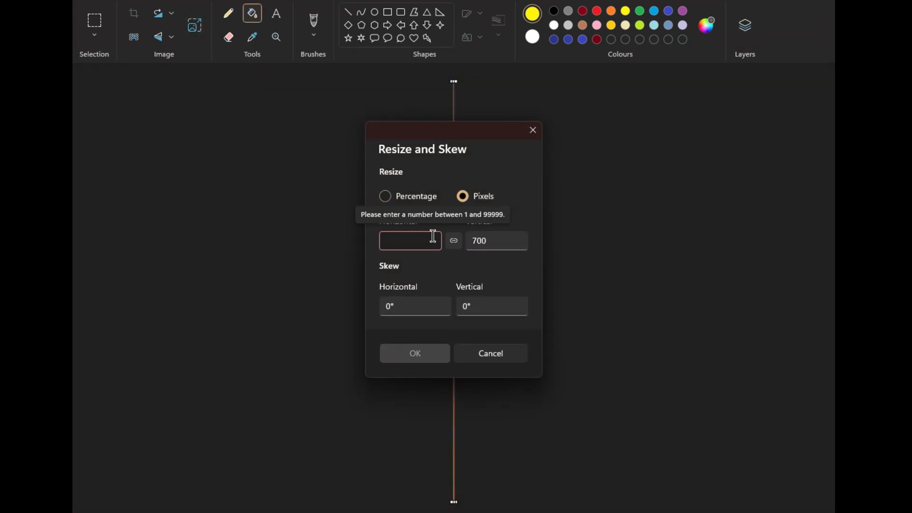
type("1215")
key("Return")
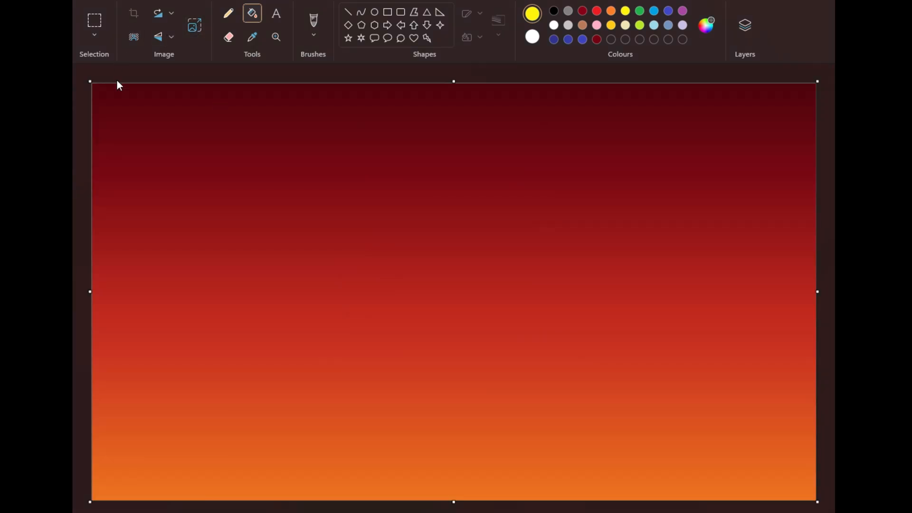
Select the entire red-to-orange gradient and cut it from the canvas.
left_click(95, 29)
left_click(111, 92)
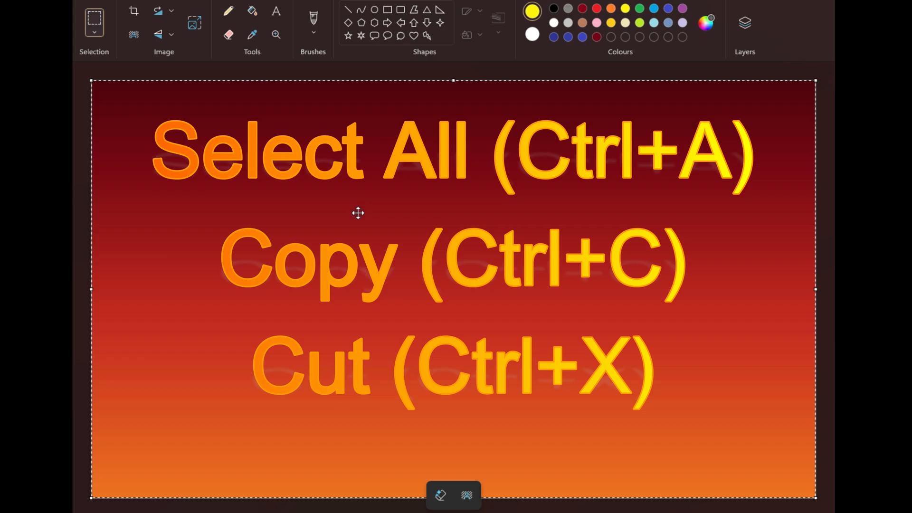
key("ctrl+x")
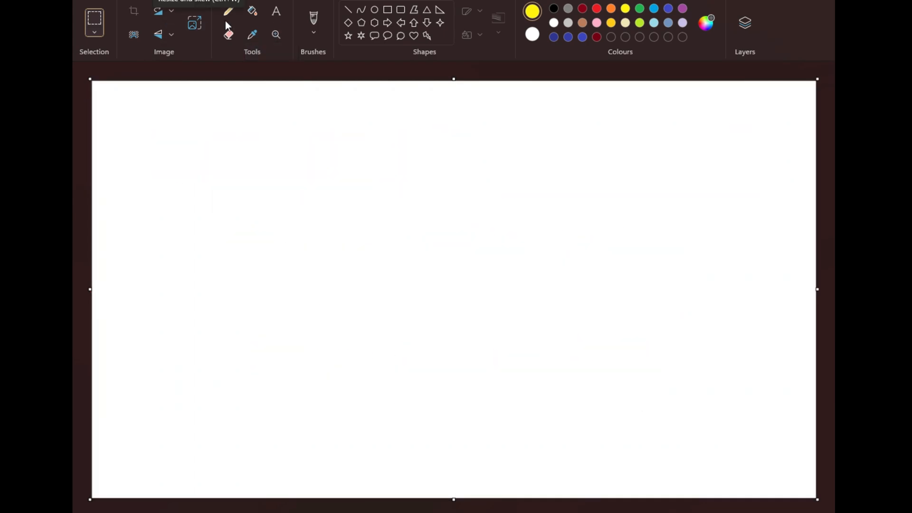
Fill the canvas black, then add a dark blue diagonal line from the top centre to the left edge and fill below it.
left_click(379, 177)
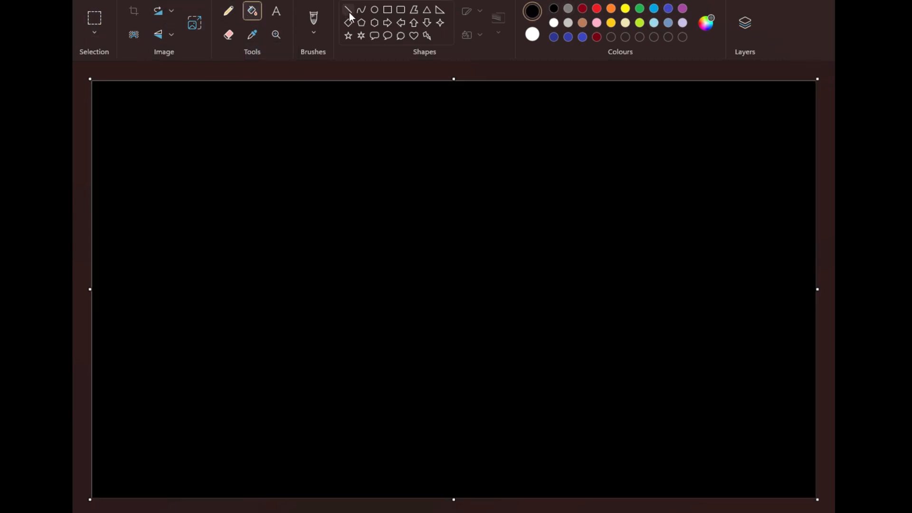
left_click_drag(453, 82, 90, 288)
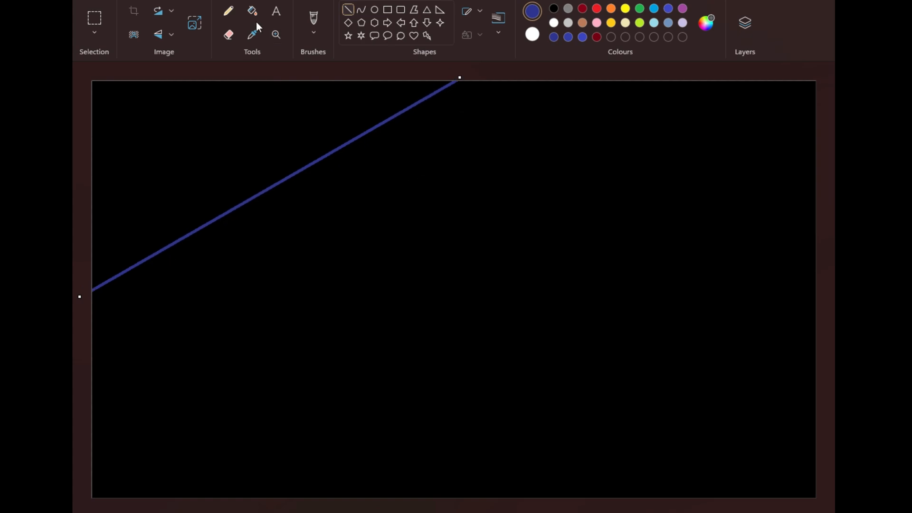
left_click(253, 11)
left_click(634, 98)
Draw a second diagonal line below the dark blue band and fill the area beneath it with the lighter custom blue.
left_click(580, 37)
mouse_move(609, 81)
left_mouse_down()
mouse_move(74, 454)
mouse_move(75, 429)
mouse_move(657, 76)
left_mouse_up()
left_click(252, 10)
left_click(604, 349)
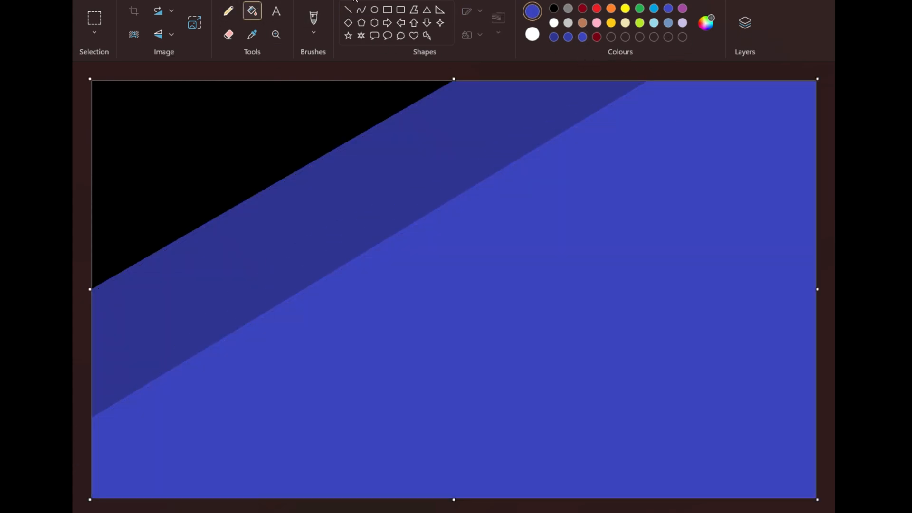
Draw a diagonal line from the right edge to the bottom edge and fill the area below it with bright turquoise blue.
left_click(348, 9)
mouse_move(752, 82)
left_mouse_down()
mouse_move(457, 283)
mouse_move(176, 512)
mouse_move(825, 85)
mouse_move(834, 106)
left_mouse_up()
left_click(252, 10)
left_click(534, 326)
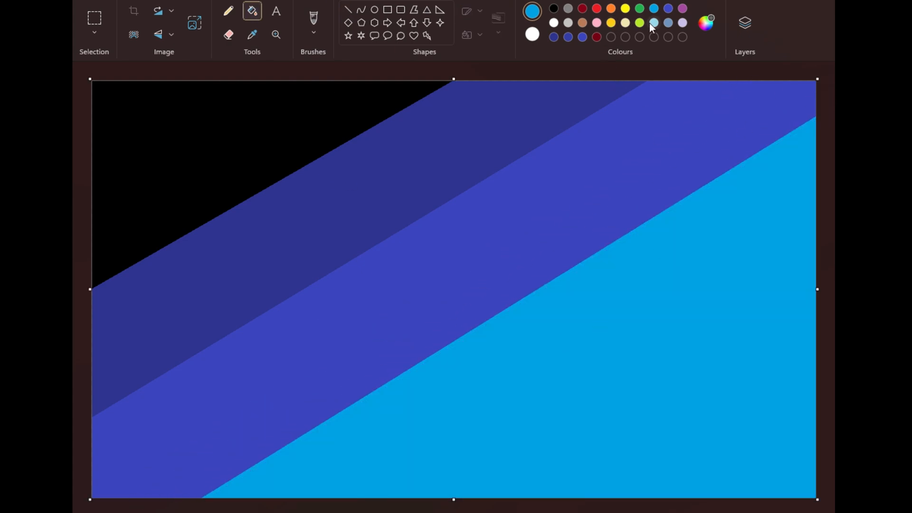
Draw a pale blue diagonal line across the canvas's bottom-right corner and fill that corner with pale blue.
left_click(654, 22)
left_click(348, 10)
left_click_drag(811, 300, 481, 502)
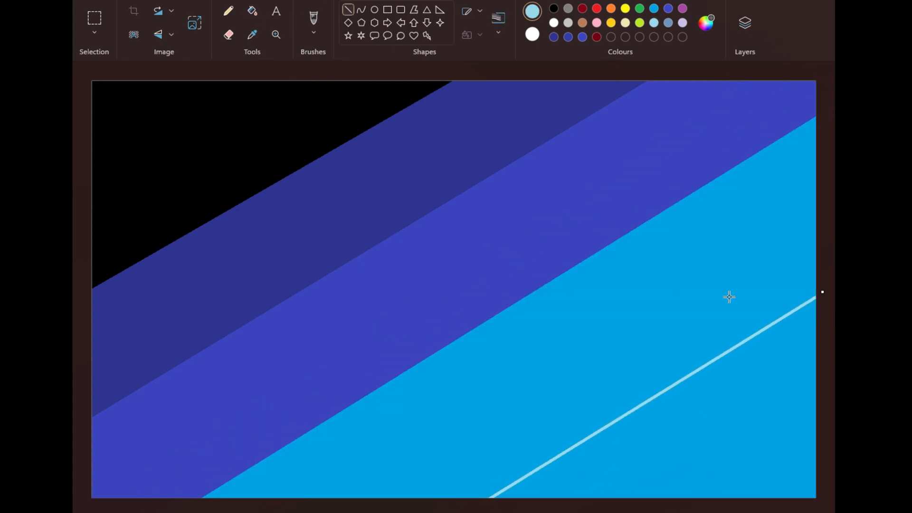
left_click(747, 420)
Shrink the blue striped image to 1 pixel horizontally, keeping 700 pixels vertically with the aspect ratio unlocked.
left_click(194, 22)
left_click(462, 194)
left_click(456, 239)
left_click(433, 235)
key("BackSpace")
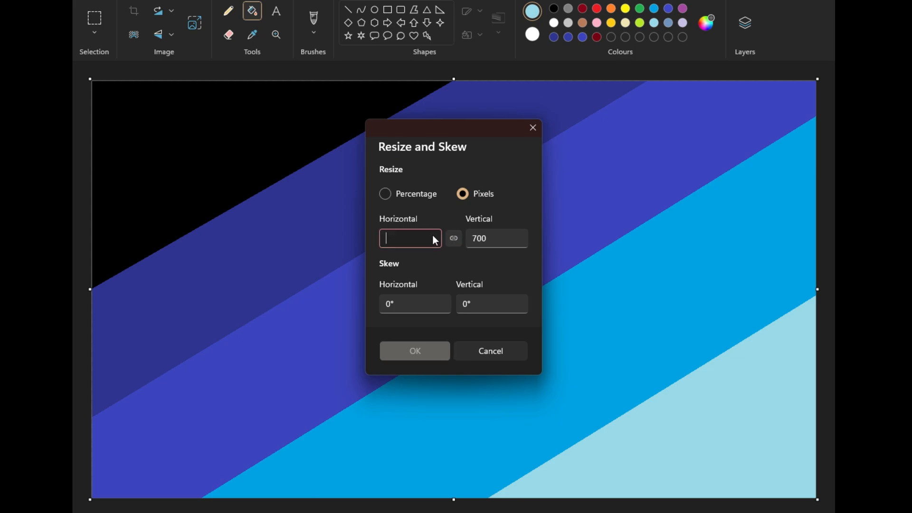
type("1")
key("Return")
Stretch the narrow blue image back to 1215 pixels horizontally to form the gradient.
key("ctrl+w")
left_click(463, 193)
double_click(416, 243)
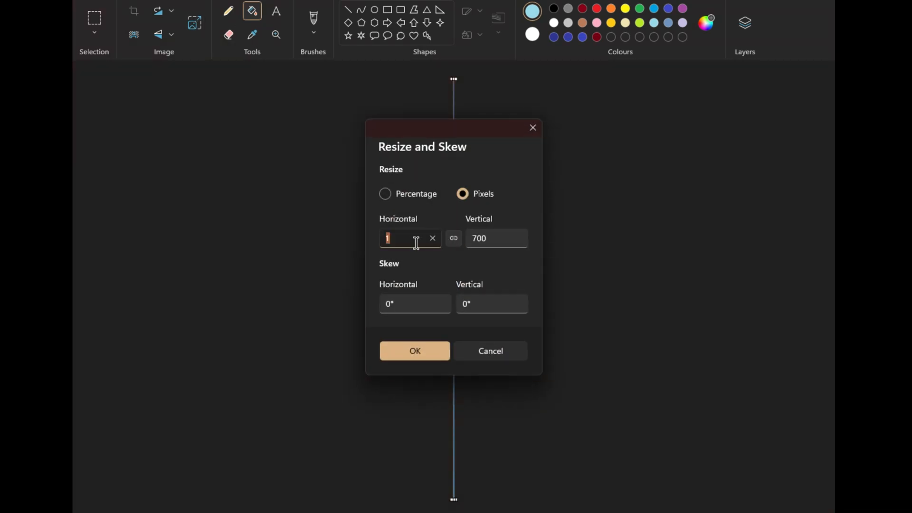
type("1215")
key("Return")
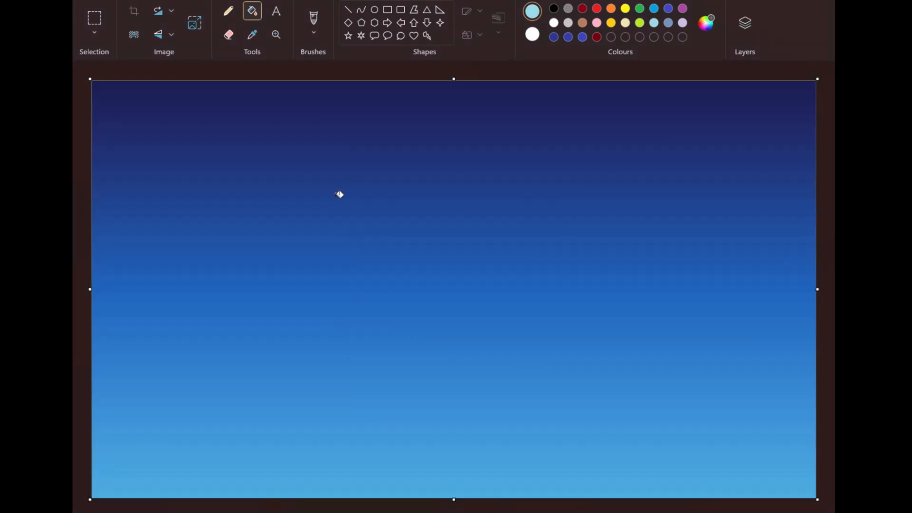
Paste the red-to-orange gradient, squeeze it onto the left two fifths of the blue gradient, and cut the combined image.
key("ctrl+v")
mouse_move(92, 366)
left_mouse_down()
mouse_move(430, 367)
mouse_move(93, 355)
left_mouse_up()
left_click_drag(509, 330, 497, 327)
left_click_drag(803, 291, 389, 271)
left_click(481, 360)
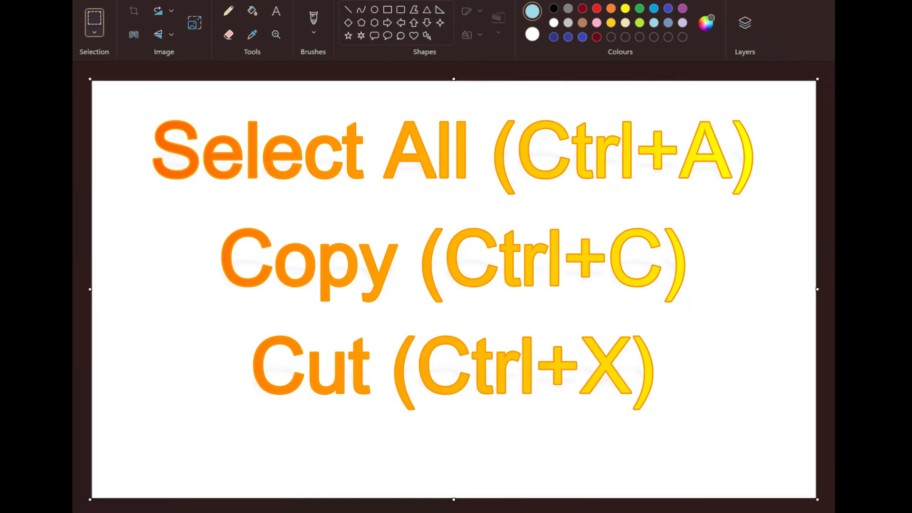
Draw a black diagonal line across the blank canvas's top-left corner, filling the corner black and the rest turquoise blue.
left_click(253, 11)
left_click(348, 9)
left_click_drag(286, 81, 86, 217)
left_click_drag(287, 81, 293, 80)
left_click(252, 11)
left_click(180, 105)
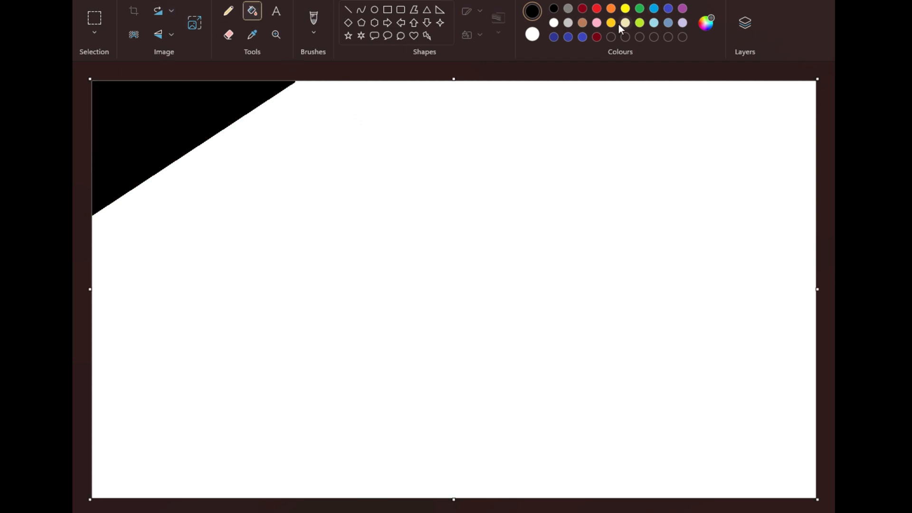
left_click(545, 142)
Define a brighter shade of the turquoise blue, draw a diagonal line below the first band, and fill beneath it with that shade.
left_click(707, 22)
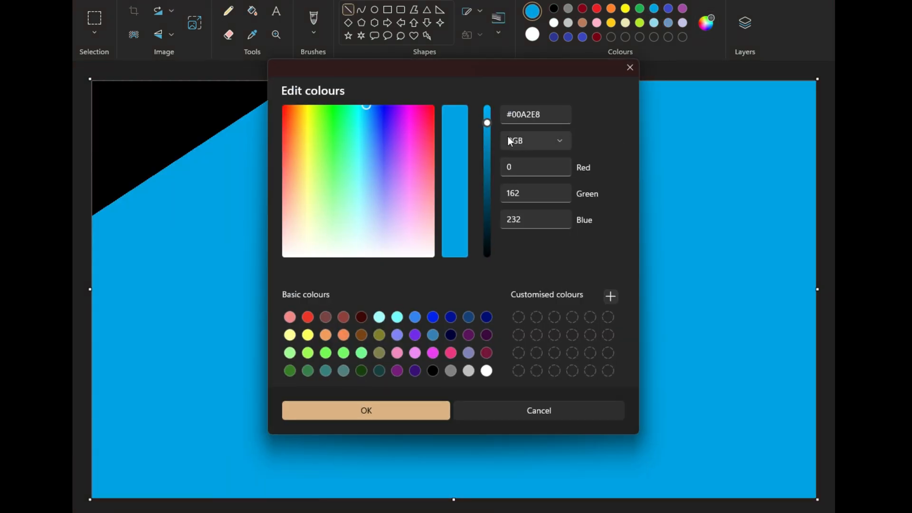
left_click(347, 409)
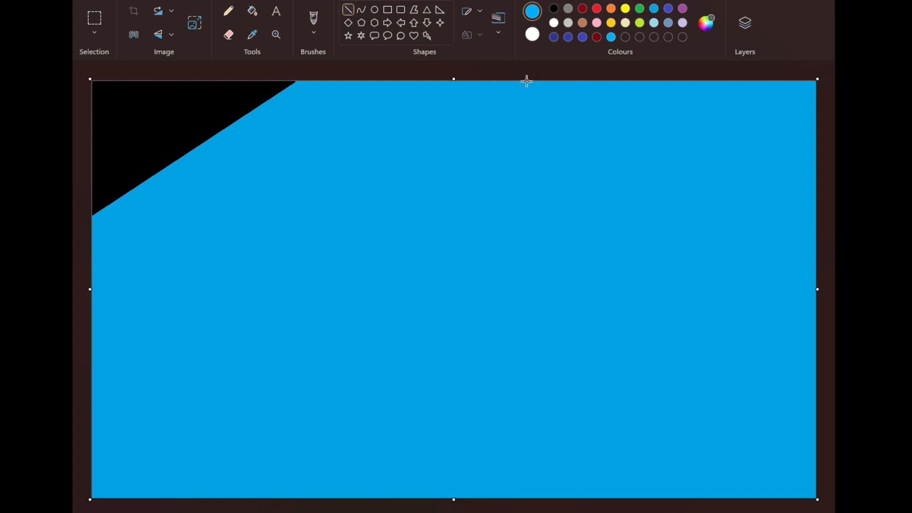
left_click_drag(527, 81, 76, 492)
left_click(253, 10)
left_click(697, 127)
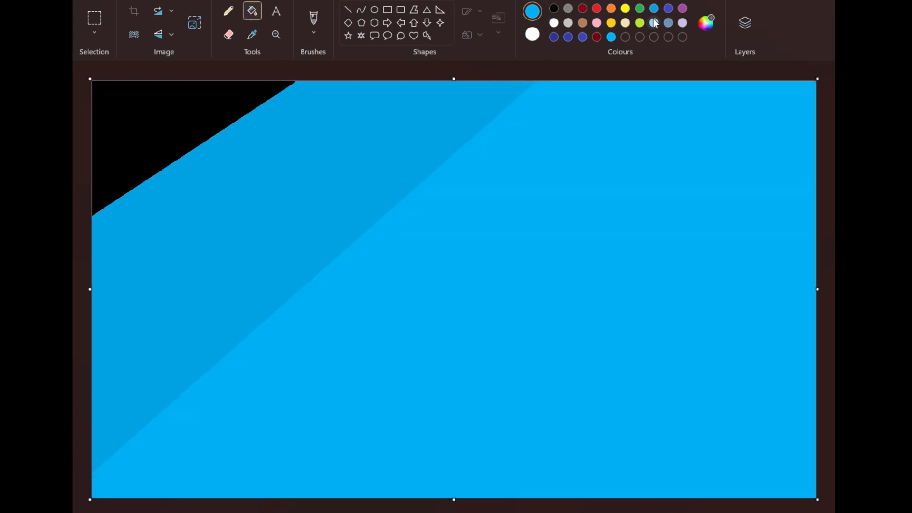
Draw a pale blue diagonal line from the top edge to the bottom edge and fill the area to its right.
left_click(347, 10)
mouse_move(732, 81)
left_mouse_down()
mouse_move(173, 499)
mouse_move(299, 498)
left_mouse_up()
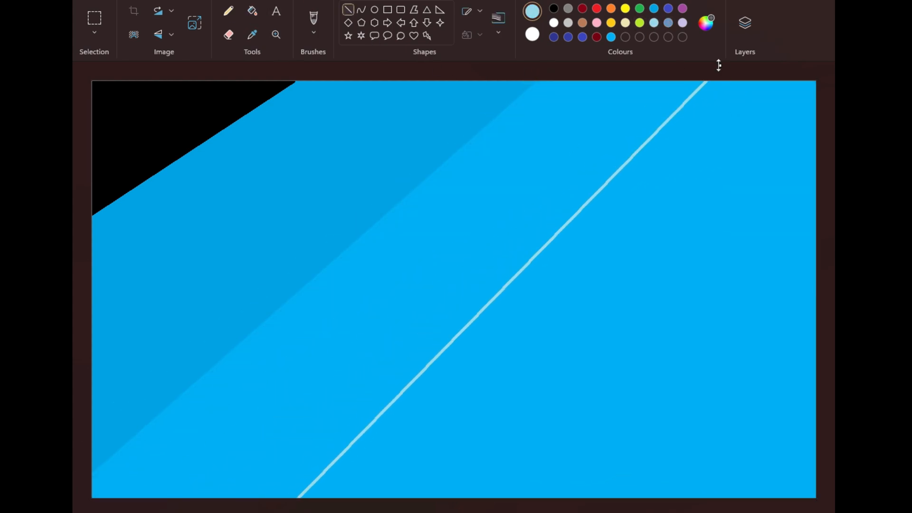
left_click(253, 10)
left_click(636, 244)
Draw a white diagonal line across the canvas's bottom-right corner and fill that corner with white.
left_click(348, 10)
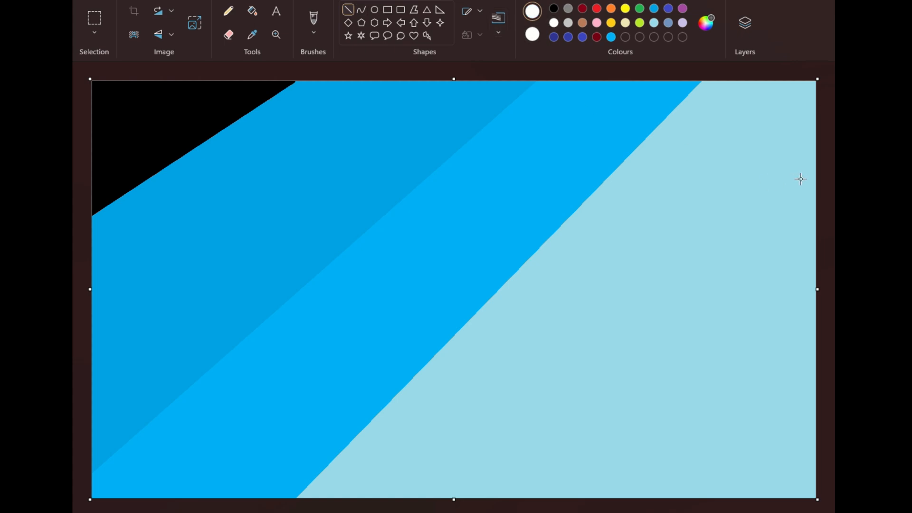
mouse_move(817, 250)
left_mouse_down()
mouse_move(537, 498)
mouse_move(824, 266)
left_mouse_up()
left_click(252, 10)
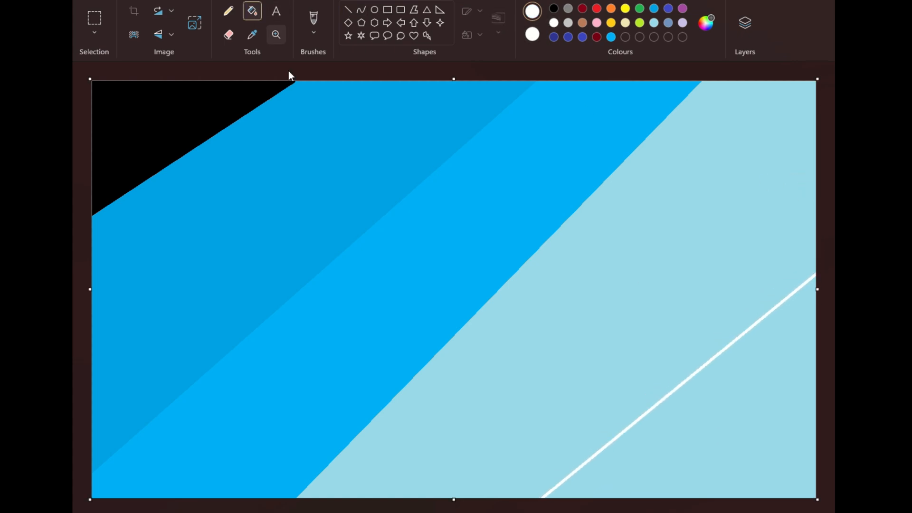
left_click(712, 418)
Shrink the light blue striped image to 1 pixel horizontally, leaving its height at 700 pixels.
left_click(195, 22)
left_click(462, 193)
left_click(452, 238)
left_click(432, 238)
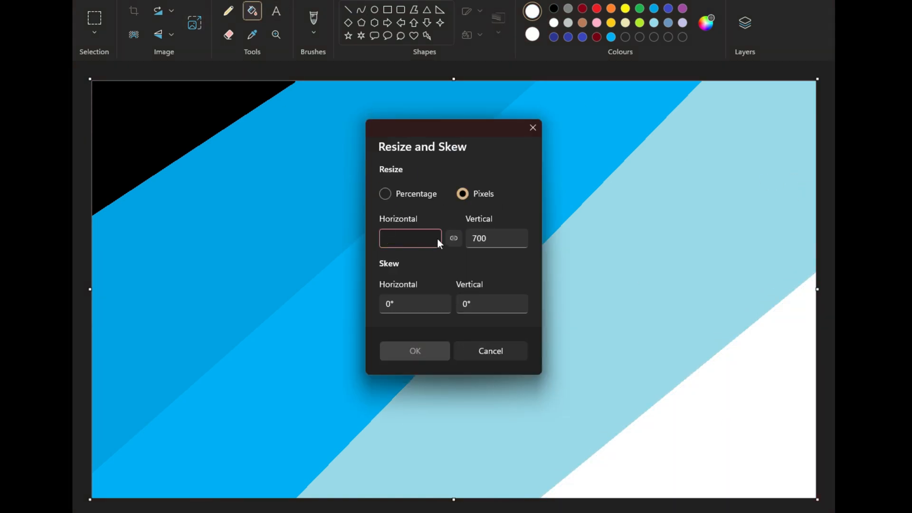
type("1")
key("Return")
Stretch the light blue strip back to the full canvas width in pixels, with the aspect ratio unlocked.
left_click(197, 27)
left_click(463, 194)
left_click(452, 240)
left_click(400, 232)
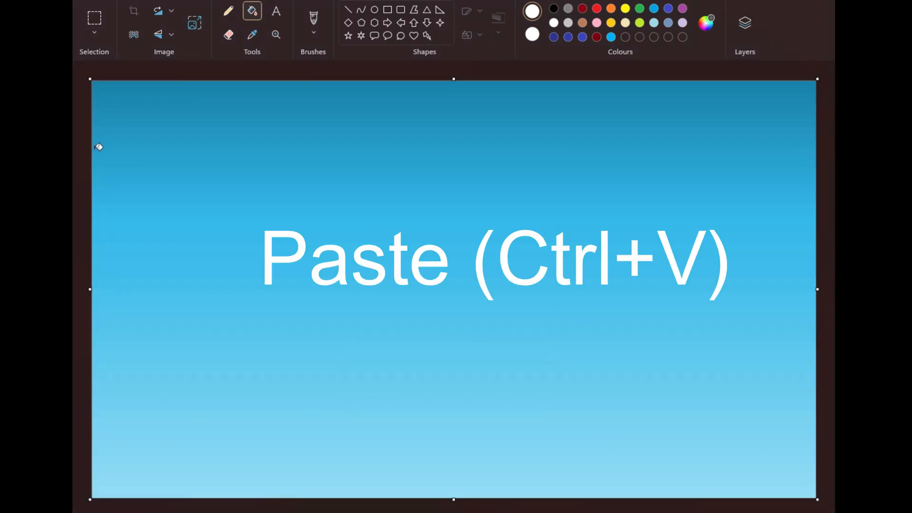
Paste the combined red and dark blue gradients over the light blue one and narrow them to the canvas's right part.
key("ctrl+v")
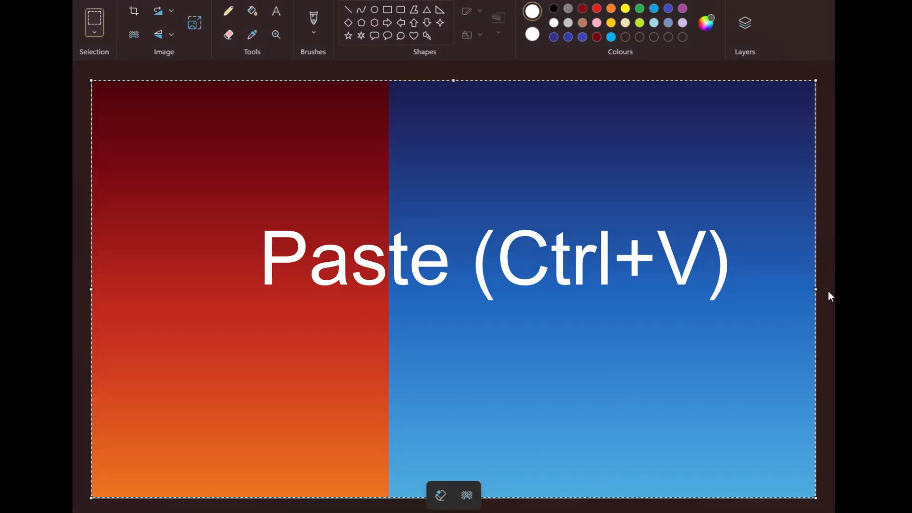
left_click_drag(92, 289, 406, 316)
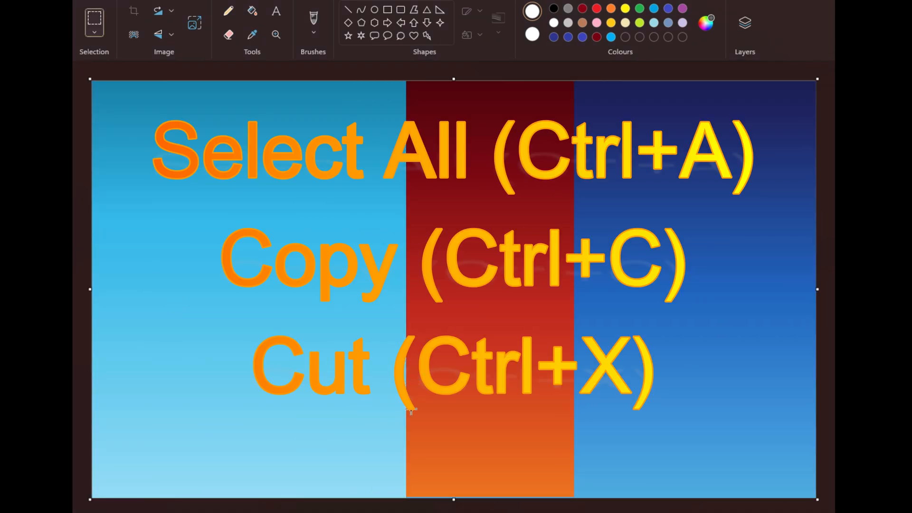
Cut the entire combined gradient image from the canvas.
key("ctrl+a")
key("ctrl+x")
Separate the canvas's top-left corner with a black diagonal line, filling the corner with black and the remaining area with gold.
left_click(553, 10)
left_click(348, 9)
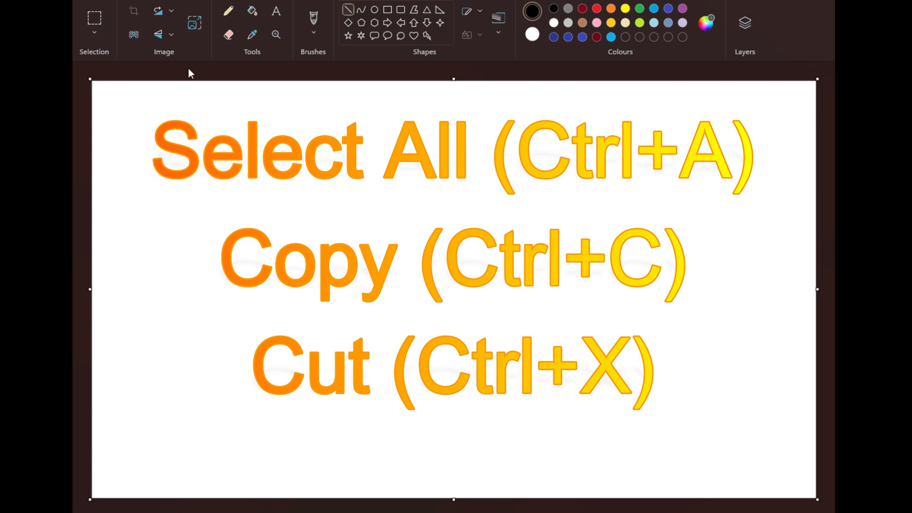
mouse_move(262, 79)
left_mouse_down()
mouse_move(76, 198)
mouse_move(73, 235)
mouse_move(308, 77)
left_mouse_up()
left_click(252, 10)
left_click(169, 101)
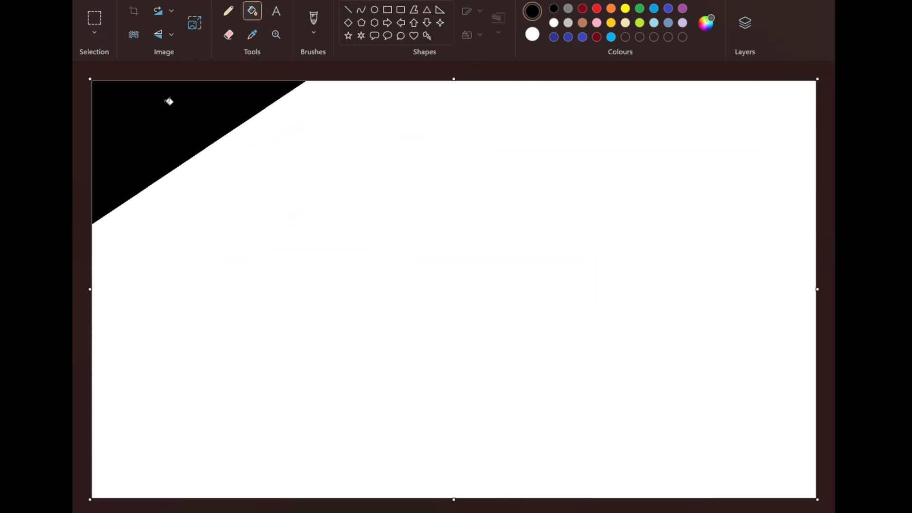
left_click(612, 23)
left_click(475, 147)
left_click(706, 23)
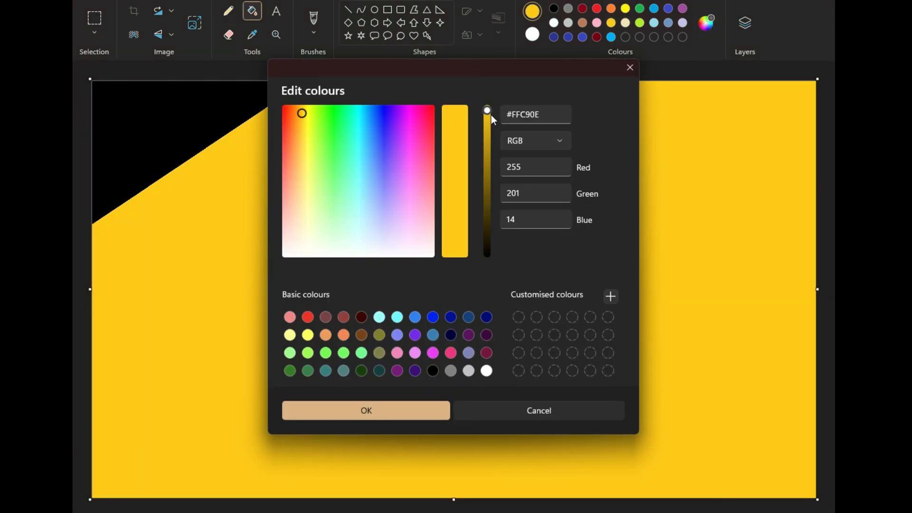
mouse_move(487, 110)
left_mouse_down()
mouse_move(478, 176)
mouse_move(485, 108)
left_mouse_up()
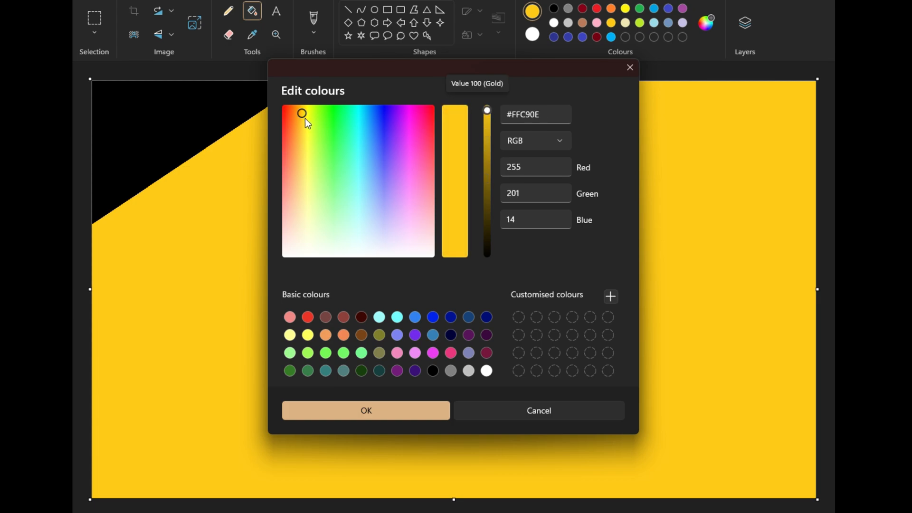
mouse_move(307, 118)
left_mouse_down()
mouse_move(305, 109)
mouse_move(305, 131)
left_mouse_up()
left_click(326, 335)
left_click(487, 113)
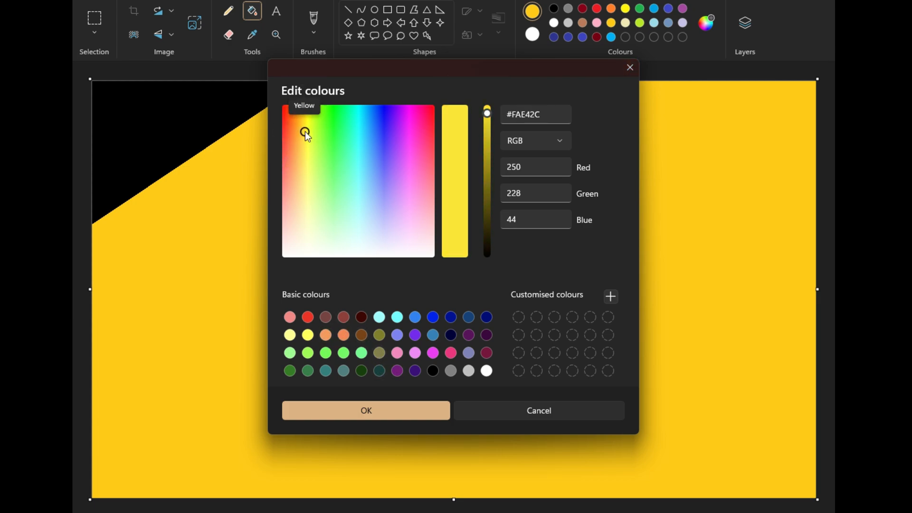
left_click(629, 68)
left_click(706, 23)
left_click(366, 411)
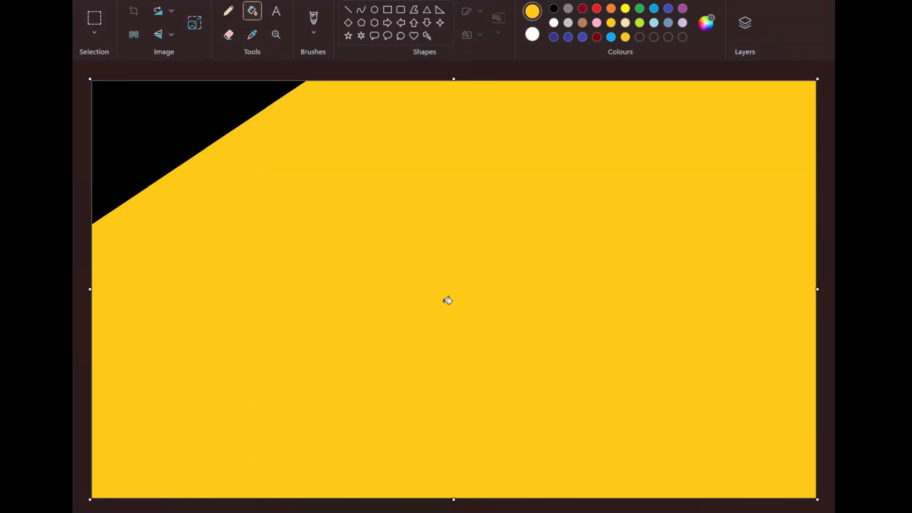
Draw a light yellow diagonal line across the gold area, parallel to the black corner, and fill everything below it with light yellow.
left_click(627, 23)
left_click(348, 10)
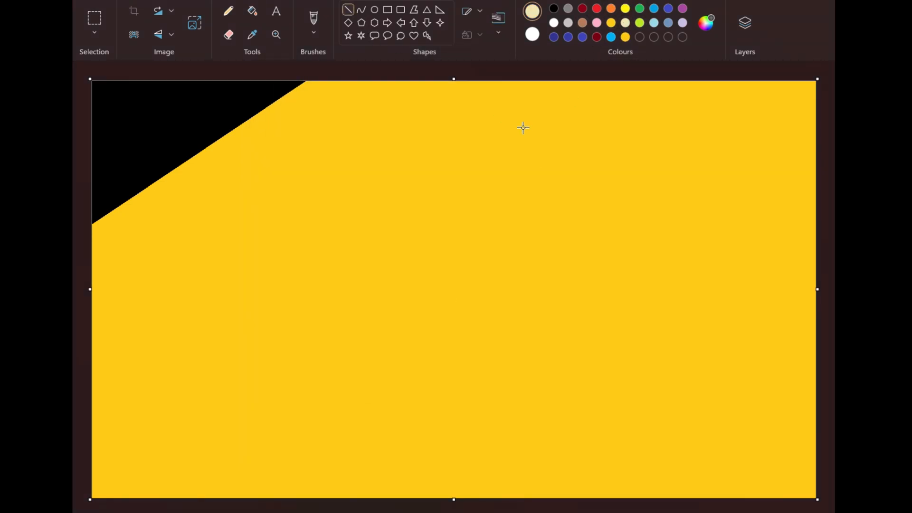
left_click_drag(493, 80, 75, 416)
left_click(253, 10)
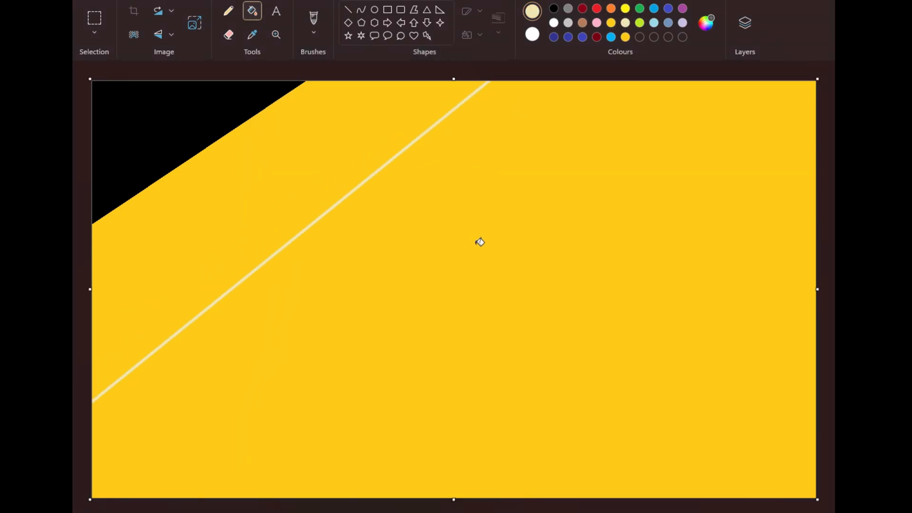
left_click(479, 242)
Draw another diagonal line in a brighter cream custom colour and fill the area below it with that cream.
left_click(706, 23)
key("Return")
left_click(348, 9)
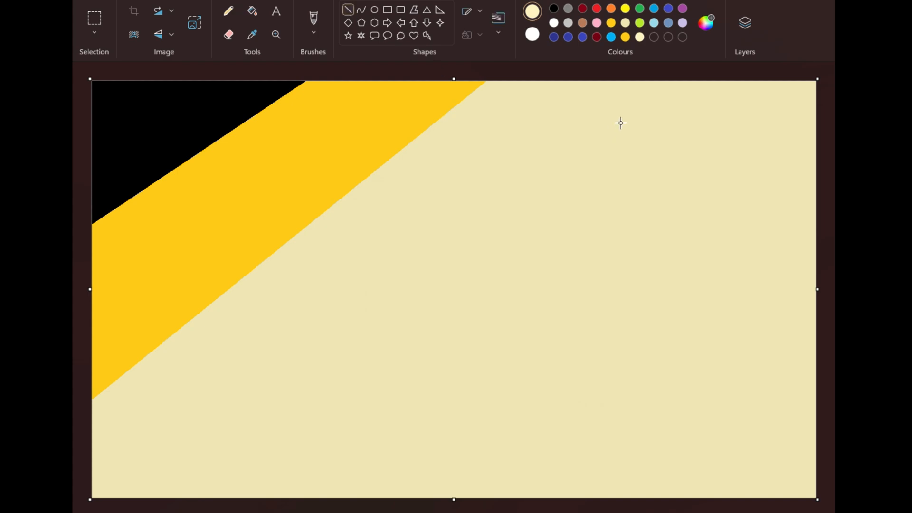
mouse_move(649, 80)
left_mouse_down()
mouse_move(230, 434)
mouse_move(204, 497)
mouse_move(675, 77)
left_mouse_up()
left_click(253, 10)
left_click(522, 267)
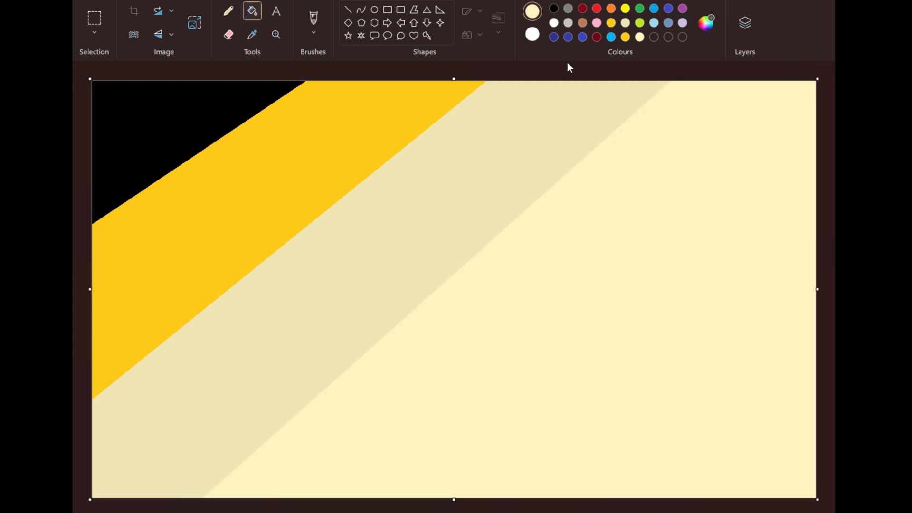
Mix a darker shade of the cream colour and fill the gold stripe with it.
left_click(706, 23)
left_click_drag(487, 114, 486, 178)
left_click(323, 410)
left_click(244, 211)
Darken the custom beige further in two rounds, filling the black top-left corner with each darker shade.
left_click(706, 22)
left_click(323, 410)
left_click(247, 108)
left_click(706, 23)
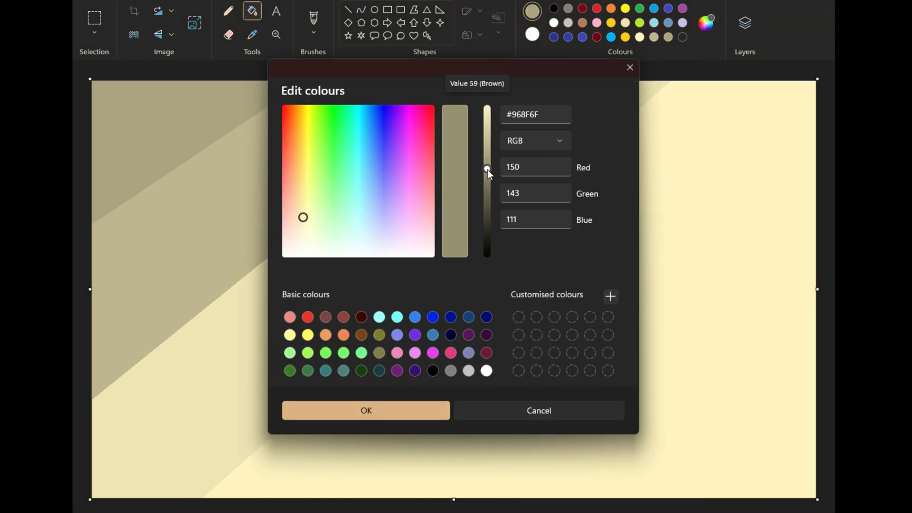
left_click(323, 410)
left_click(142, 123)
Draw a white diagonal line across the cream area's bottom-right corner and fill that corner with white.
left_click(348, 9)
left_click(707, 30)
key("Escape")
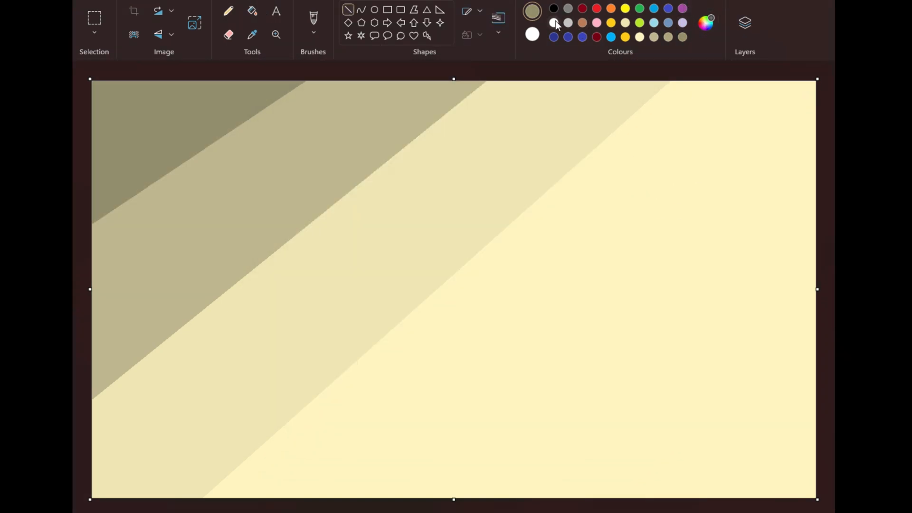
left_click_drag(814, 332, 557, 512)
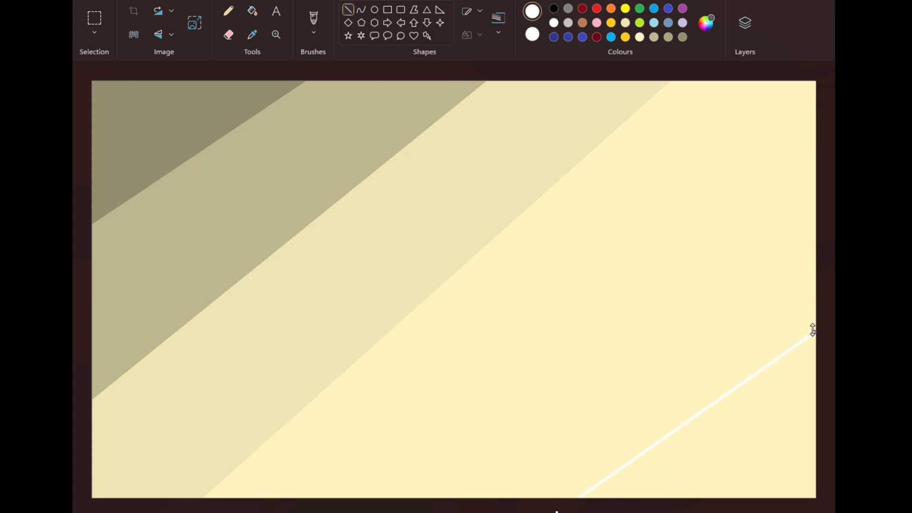
left_click(252, 10)
left_click(770, 456)
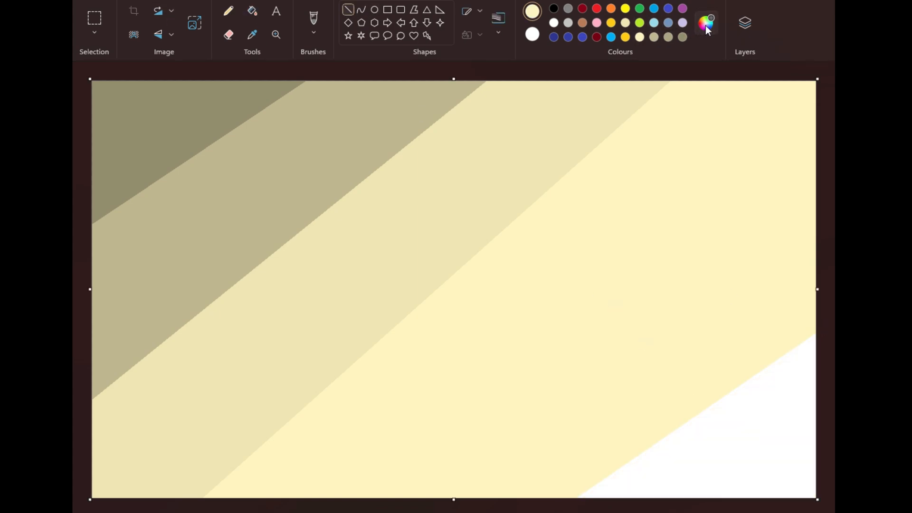
Mix the pale lime colour #F0FFB4 and use it for a diagonal stripe directly above the white corner.
left_click(707, 31)
left_click_drag(302, 223, 307, 222)
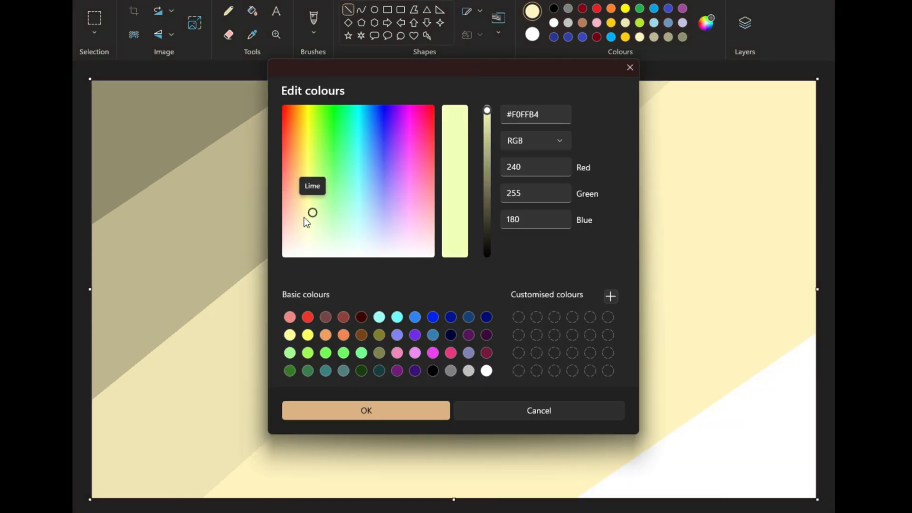
key("Return")
left_click(252, 11)
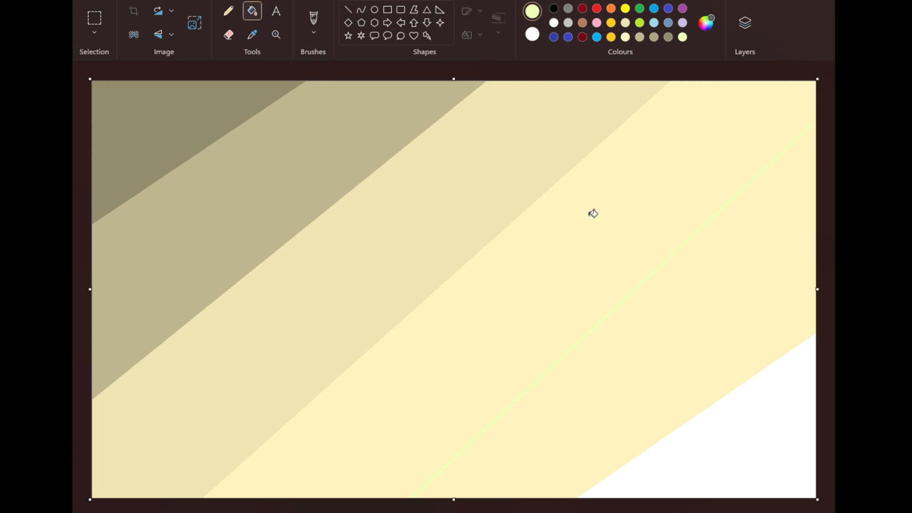
Shrink the beige striped image to 1 pixel horizontally with the aspect ratio unlocked, keeping its height at 700 pixels.
left_click(195, 23)
left_click(453, 238)
double_click(428, 238)
type("1")
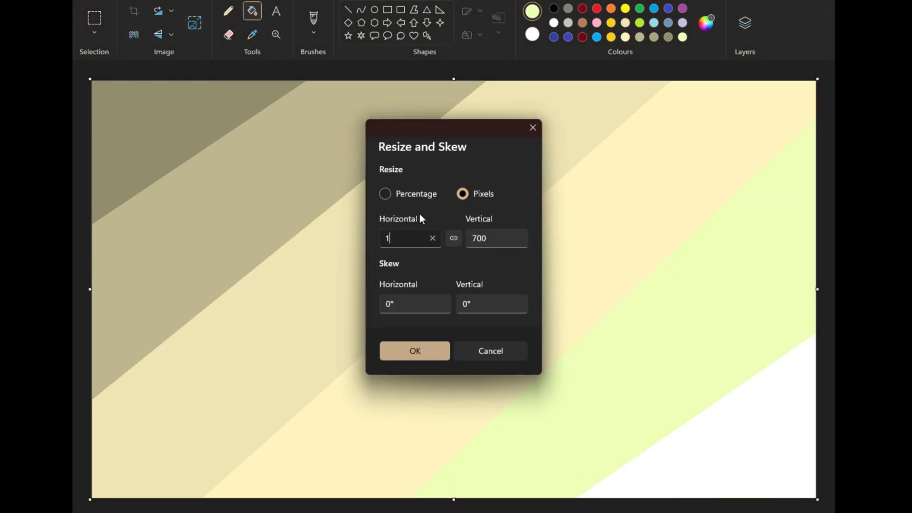
key("Return")
Stretch the beige strip back to the full canvas width in pixels, with the aspect ratio unlocked.
left_click(194, 23)
left_click(460, 195)
left_click(457, 240)
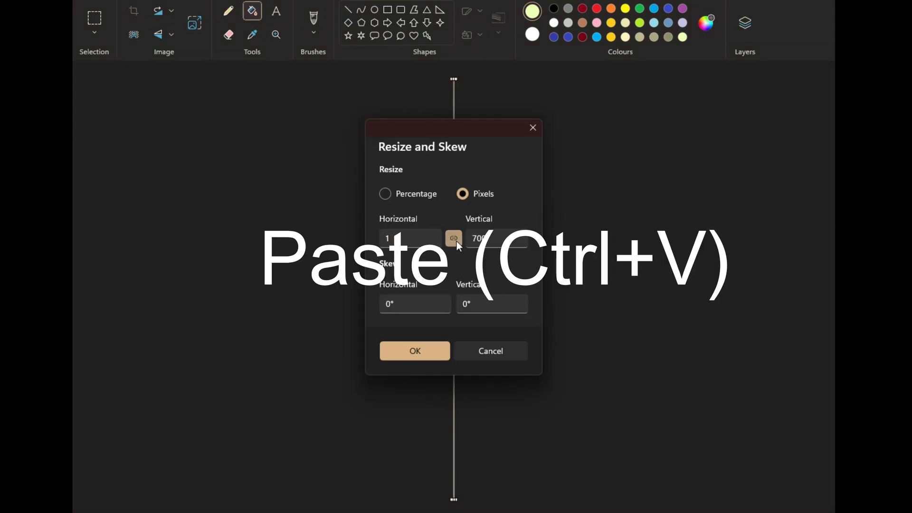
left_click(456, 239)
left_click(433, 238)
key("BackSpace")
type("1")
key("Return")
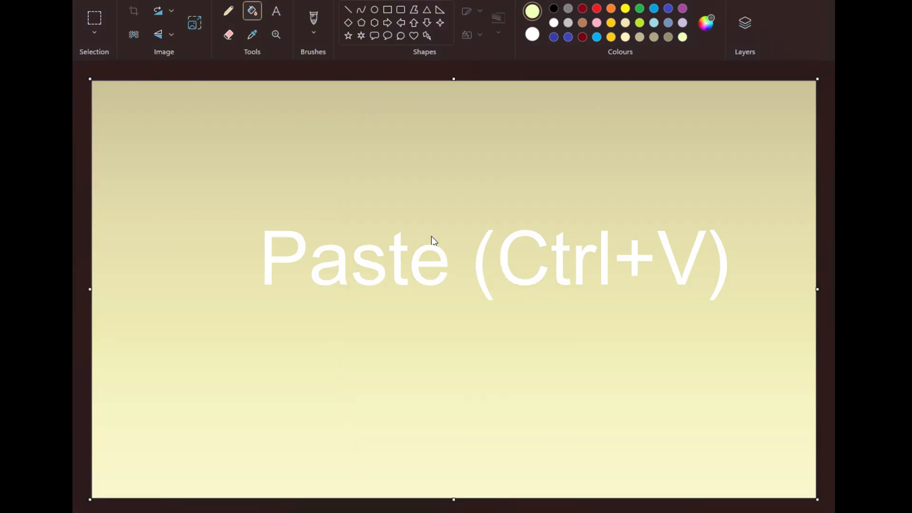
Paste the cut gradients over the beige one and narrow them from the left so that a beige band stays uncovered.
key("ctrl+v")
left_click_drag(90, 289, 350, 289)
left_click(311, 318)
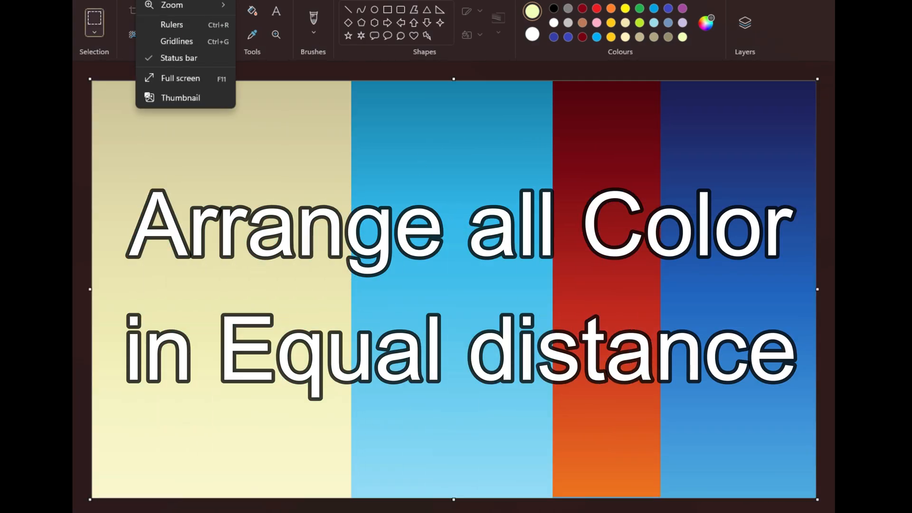
Show the rulers and resize the image to 1600 by 700 pixels with the aspect ratio unlocked.
left_click(171, 26)
left_click(194, 23)
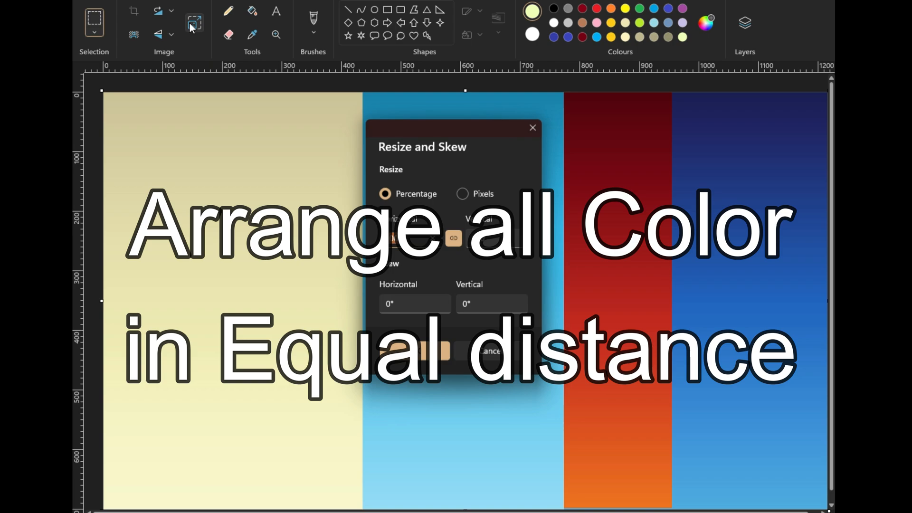
left_click(454, 238)
double_click(418, 241)
key("BackSpace")
type("1600")
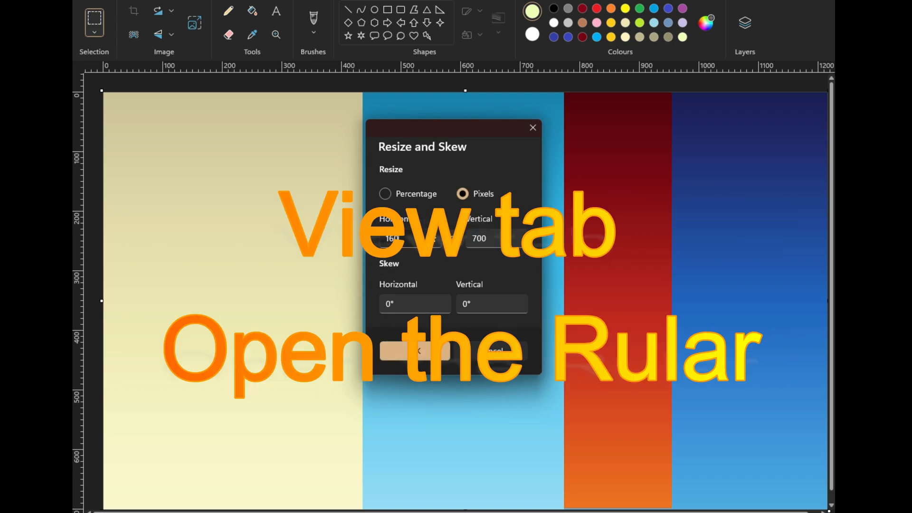
key("Return")
Select a section of the beige gradient, move it to the canvas's left edge and stretch it to the 400-pixel ruler mark.
left_click(94, 26)
left_click(125, 50)
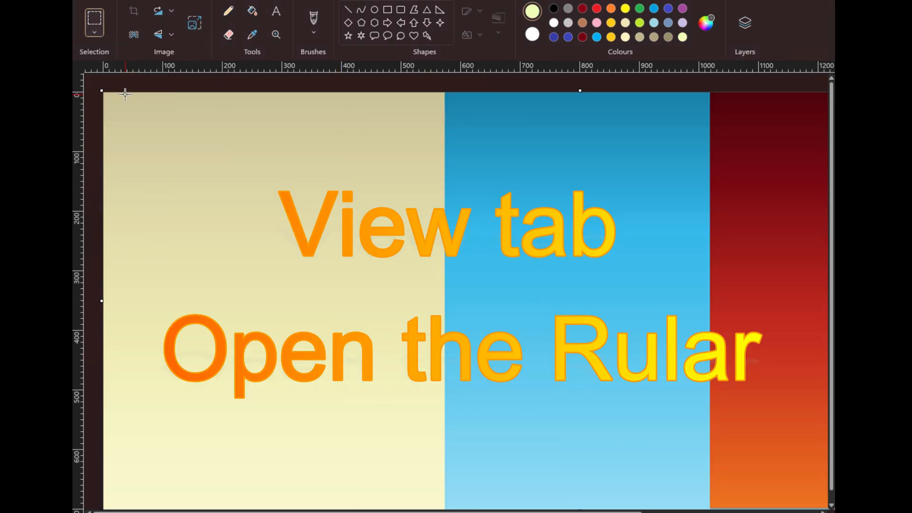
left_click_drag(136, 93, 364, 495)
left_click_drag(286, 383, 256, 387)
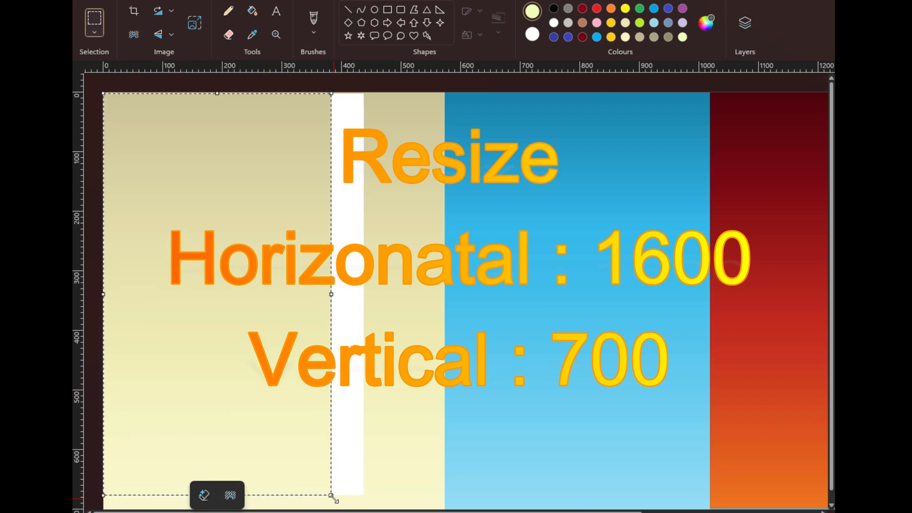
left_click_drag(334, 498, 342, 512)
Move a section of the light blue gradient against the 400-pixel mark and stretch it to the 800-pixel mark.
left_click(832, 507)
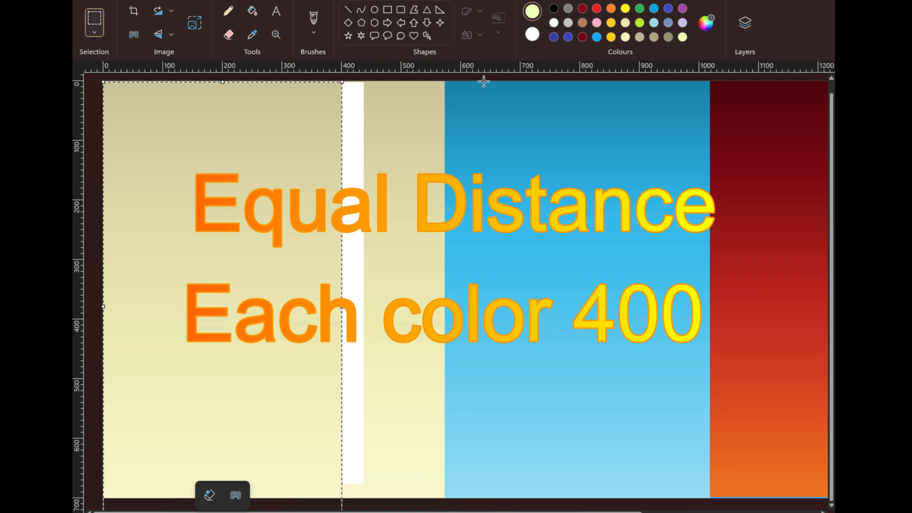
left_click_drag(470, 82, 674, 497)
left_click_drag(588, 378, 460, 378)
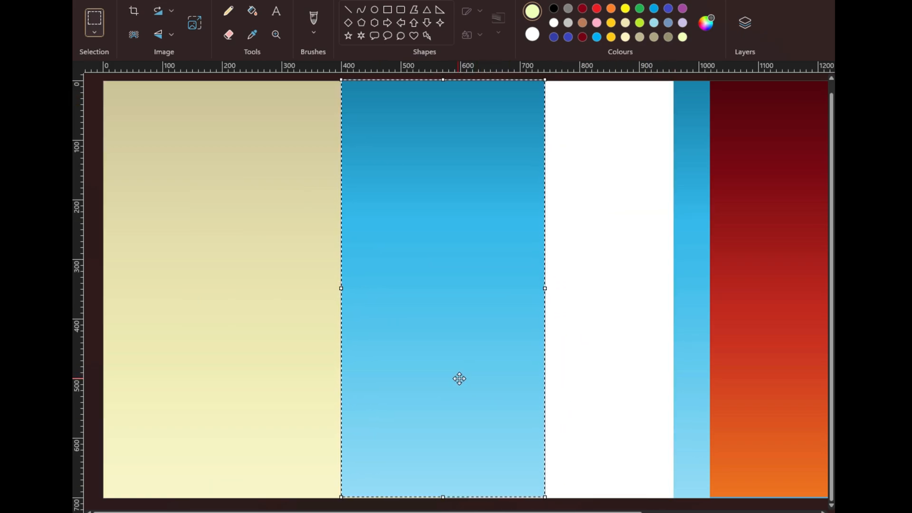
left_click_drag(545, 497, 580, 511)
Move a section of the red gradient against the light blue band and stretch it to about 400 pixels wide.
scroll(608, 368, "down", 1)
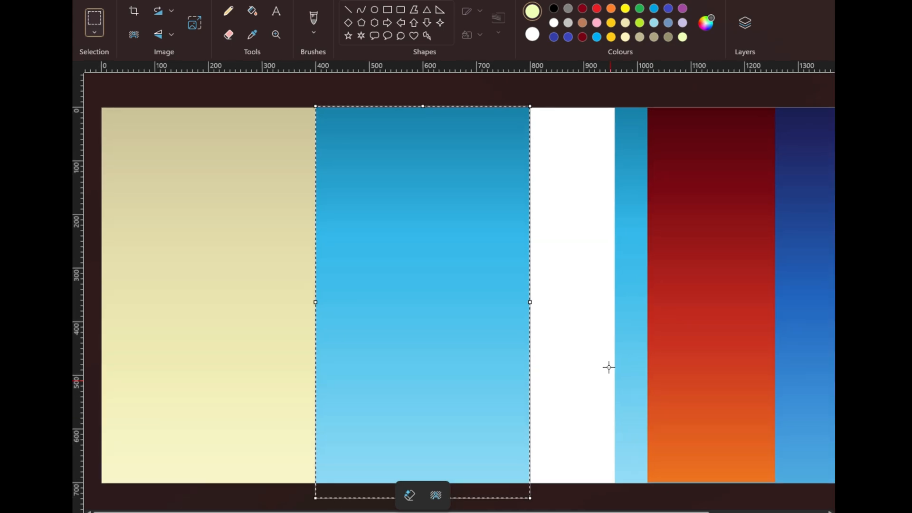
left_click_drag(665, 108, 758, 472)
left_click_drag(723, 402, 591, 402)
left_click_drag(624, 473, 746, 512)
left_click_drag(623, 512, 739, 512)
Move a section of the dark blue gradient towards the canvas's right edge and stretch it left to the 1200-pixel mark and past the top edge.
left_click_drag(664, 107, 798, 482)
mouse_move(747, 404)
left_mouse_down()
mouse_move(687, 405)
mouse_move(766, 409)
left_mouse_up()
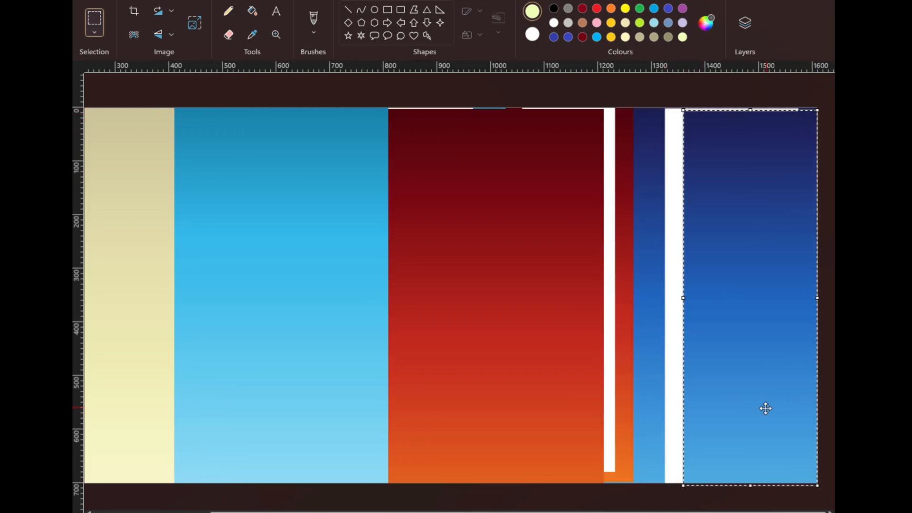
left_click_drag(817, 298, 813, 298)
left_click_drag(749, 110, 749, 97)
left_click_drag(682, 304, 597, 284)
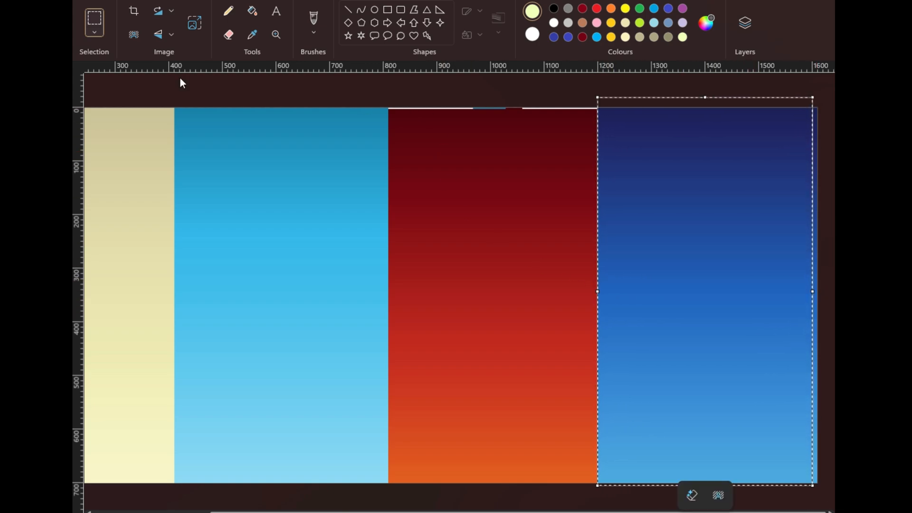
left_click(180, 78)
Reposition a section of the red gradient at the 800-pixel mark and stretch it to the dark blue band and past the canvas's bottom edge.
left_click_drag(414, 111, 546, 483)
mouse_move(435, 369)
left_mouse_down()
mouse_move(425, 293)
mouse_move(414, 293)
left_mouse_up()
left_click_drag(516, 305, 598, 305)
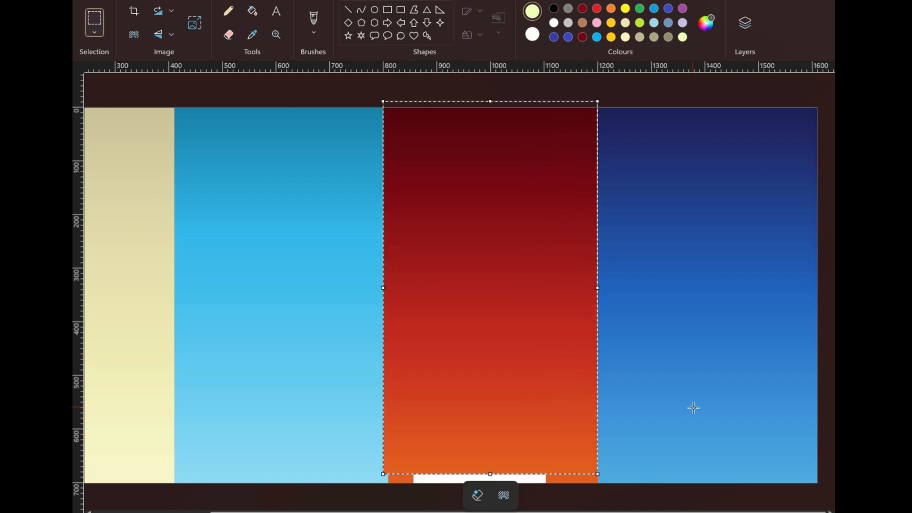
left_click_drag(487, 474, 486, 512)
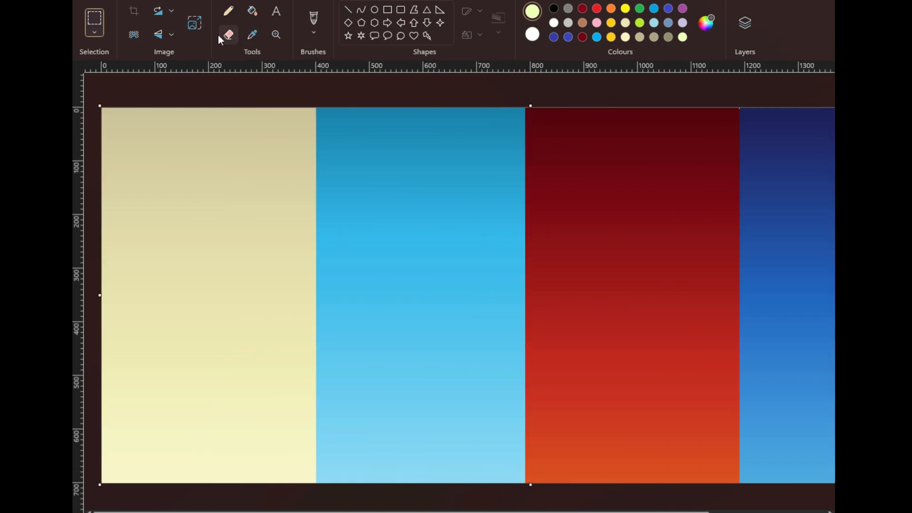
Narrow the whole image to just over 1200 pixels horizontally, keeping its 700-pixel height, and hide the rulers.
left_click(194, 23)
double_click(419, 238)
type("16")
key("Return")
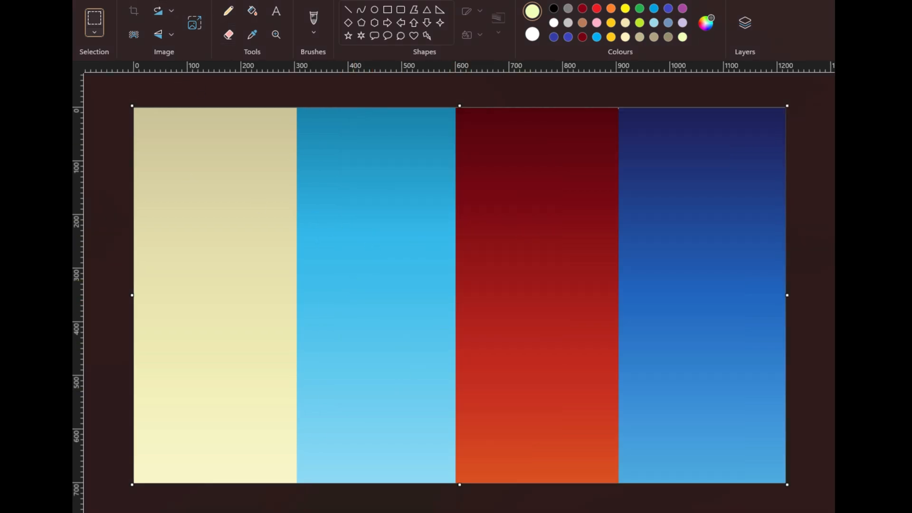
left_click(147, 1)
left_click(163, 23)
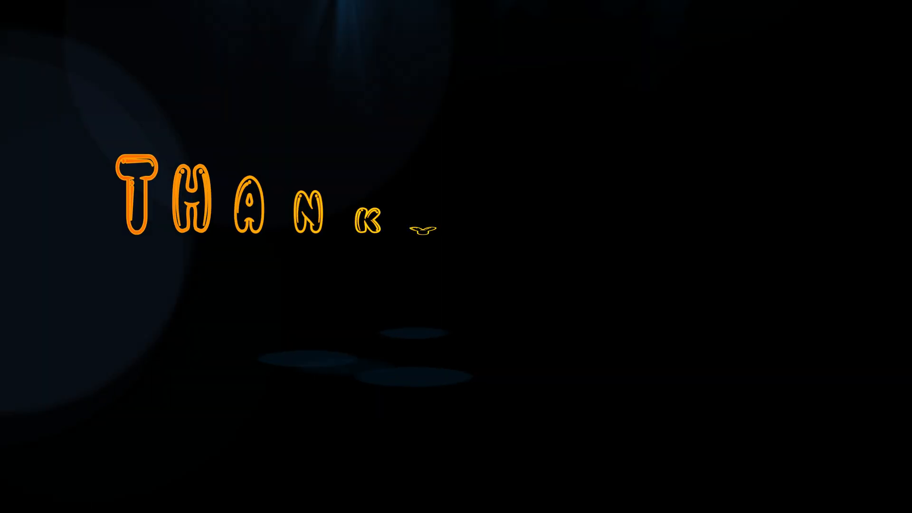